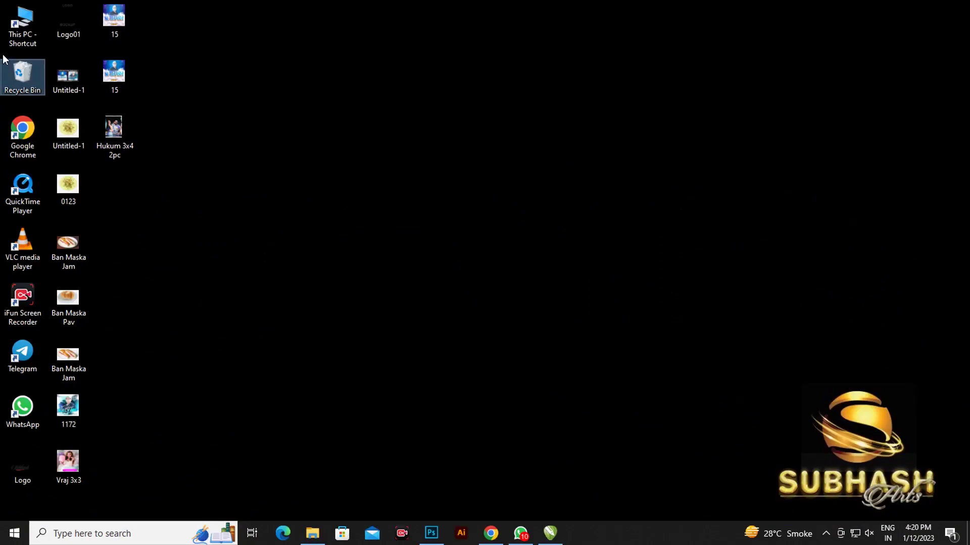
Open This PC from the desktop to show the computer's folders and drives
{"action": "double_click", "coordinate": [22, 20]}
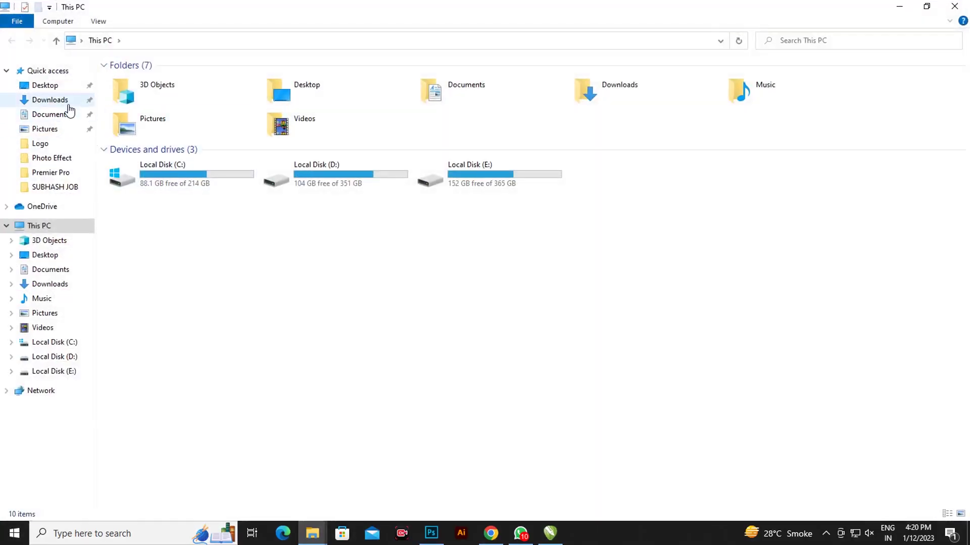
Extract the password-protected 12-1-23 B archive in Downloads, entering its password
{"action": "left_click", "coordinate": [59, 102]}
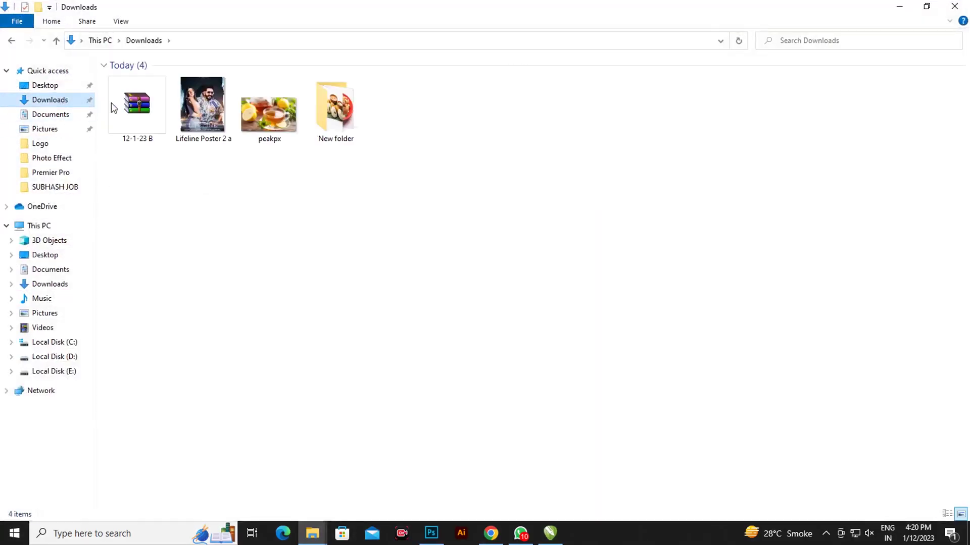
{"action": "left_click", "coordinate": [121, 140]}
{"action": "right_click", "coordinate": [152, 109]}
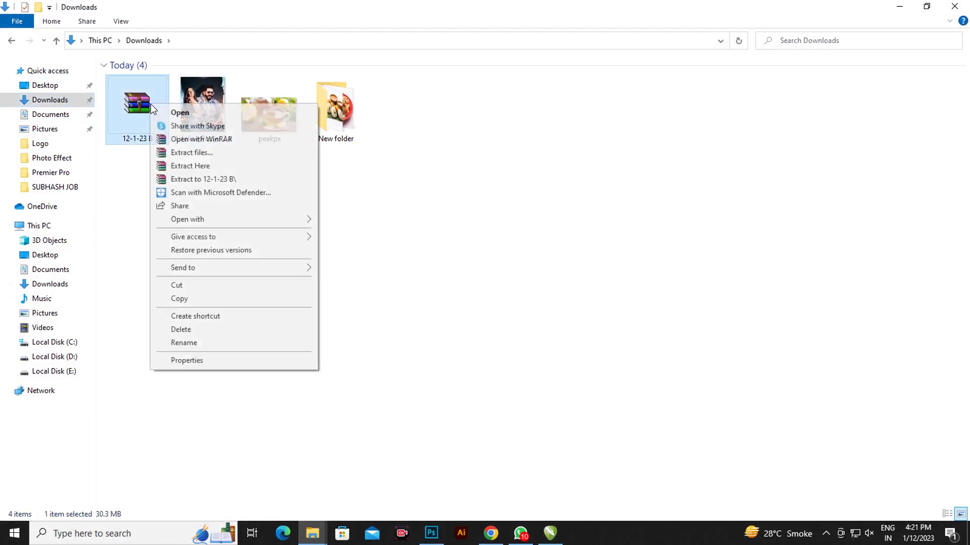
{"action": "left_click", "coordinate": [190, 166]}
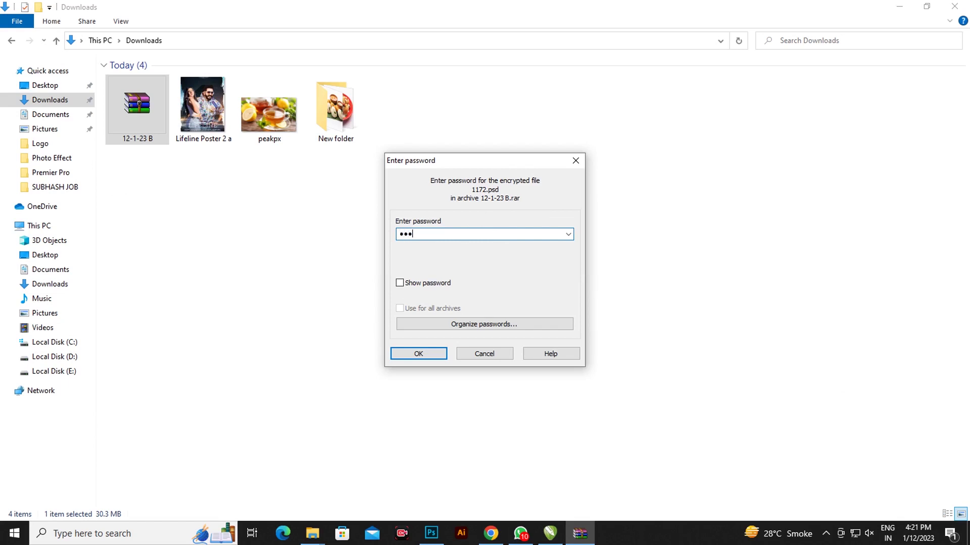
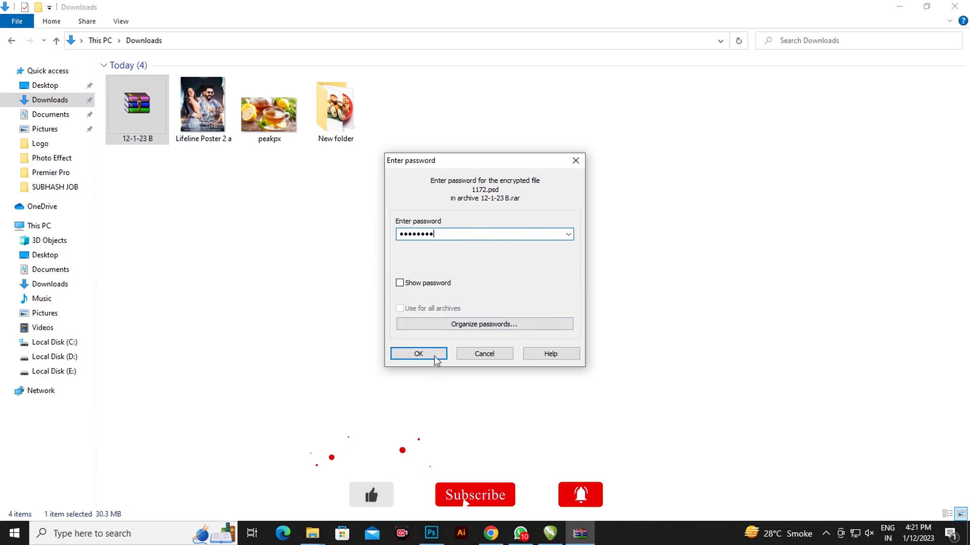
{"action": "left_click", "coordinate": [433, 356]}
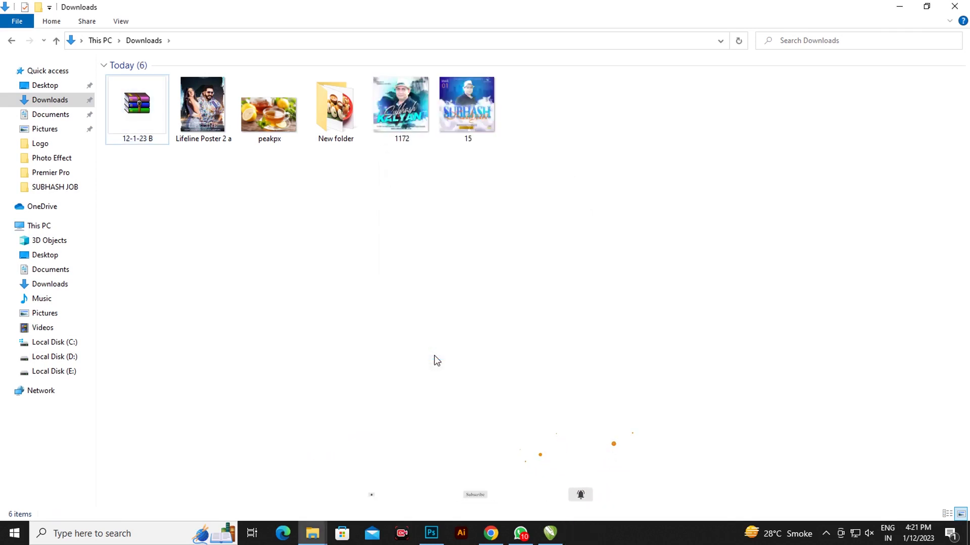
Open 1172.psd in Photoshop and delete the old photo inside the IMAGE HERE smart object
{"action": "left_click", "coordinate": [402, 129]}
{"action": "mouse_move", "coordinate": [402, 119]}
{"action": "left_mouse_down"}
{"action": "mouse_move", "coordinate": [448, 346]}
{"action": "mouse_move", "coordinate": [448, 319]}
{"action": "left_mouse_up"}
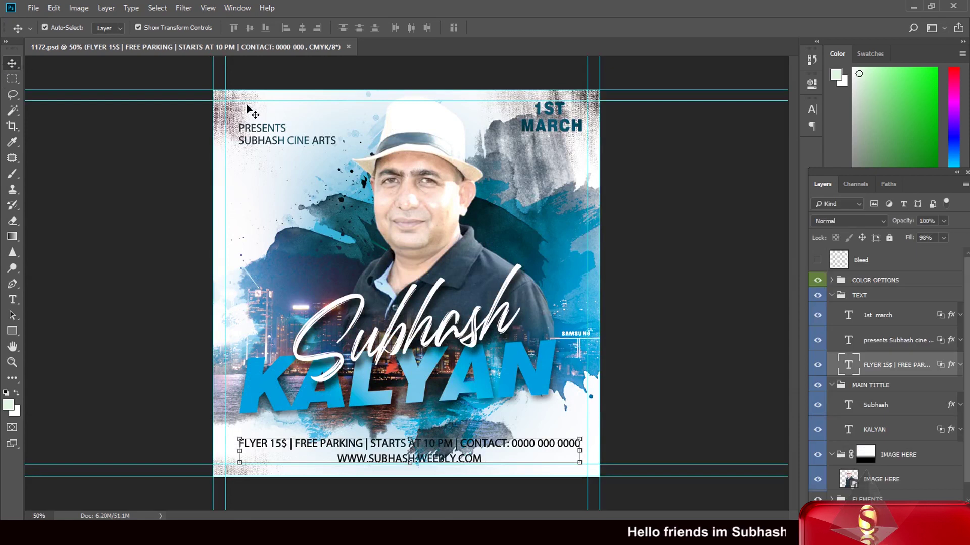
{"action": "left_click", "coordinate": [192, 86]}
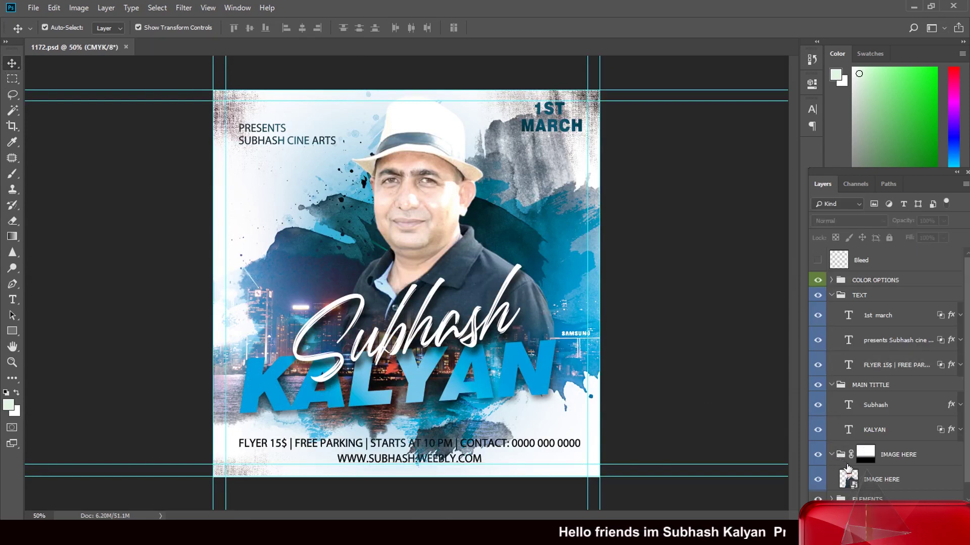
{"action": "scroll", "coordinate": [946, 476], "scroll_direction": "down", "scroll_amount": 1}
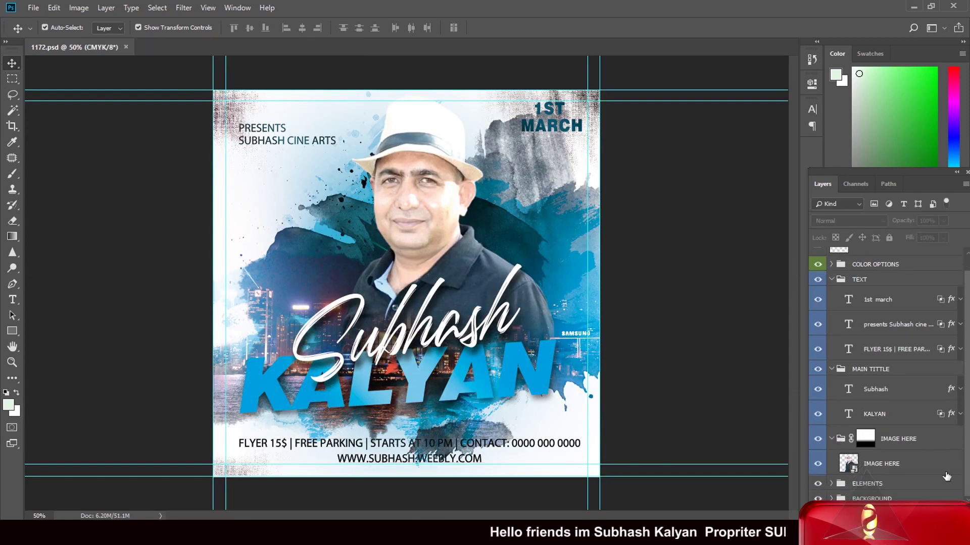
{"action": "left_click", "coordinate": [853, 472]}
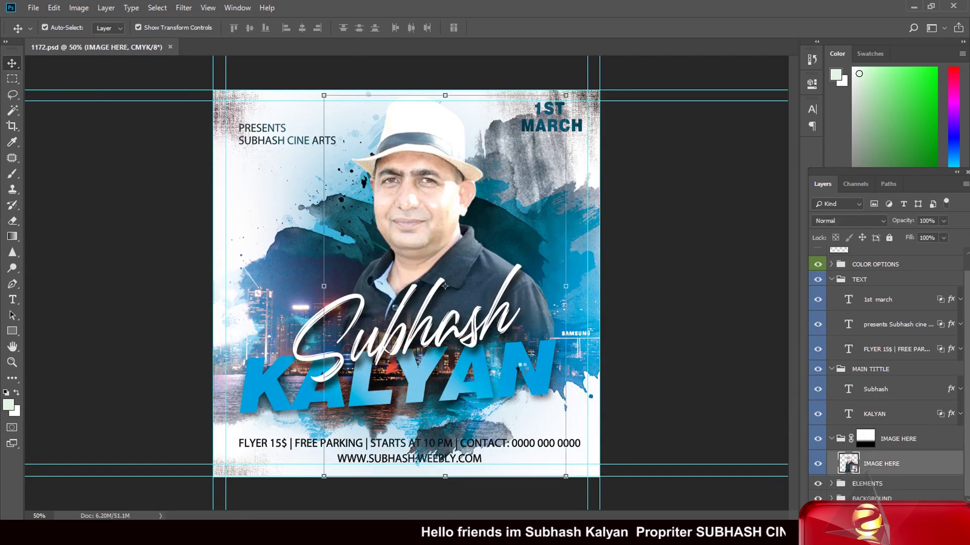
{"action": "double_click", "coordinate": [442, 284]}
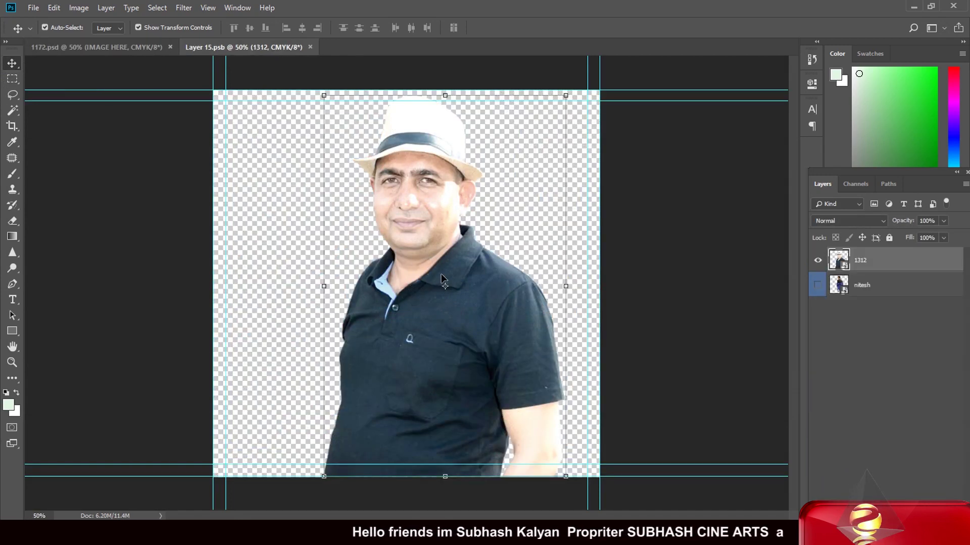
{"action": "key", "text": "Delete"}
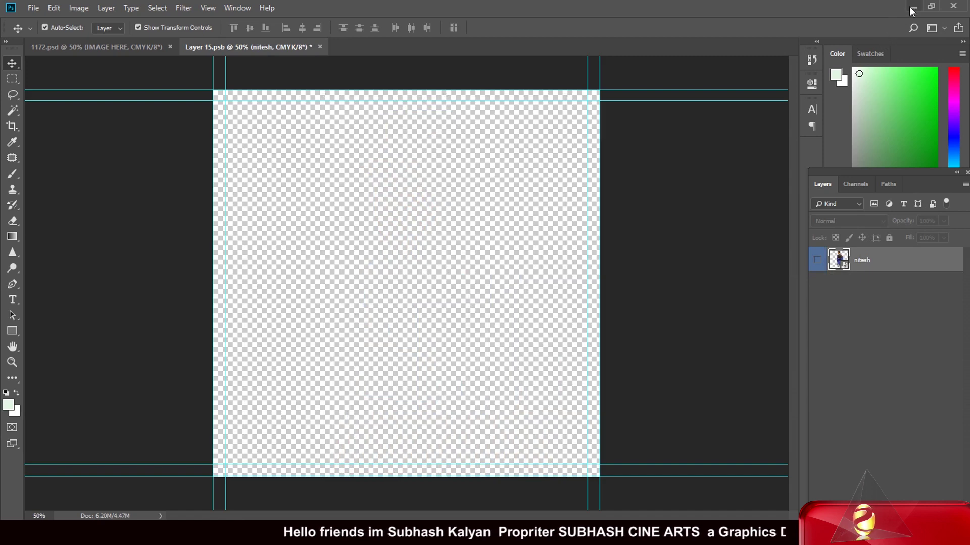
Open the E:\Subhash folder and drag the 1312 photo toward Photoshop
{"action": "left_click", "coordinate": [912, 7]}
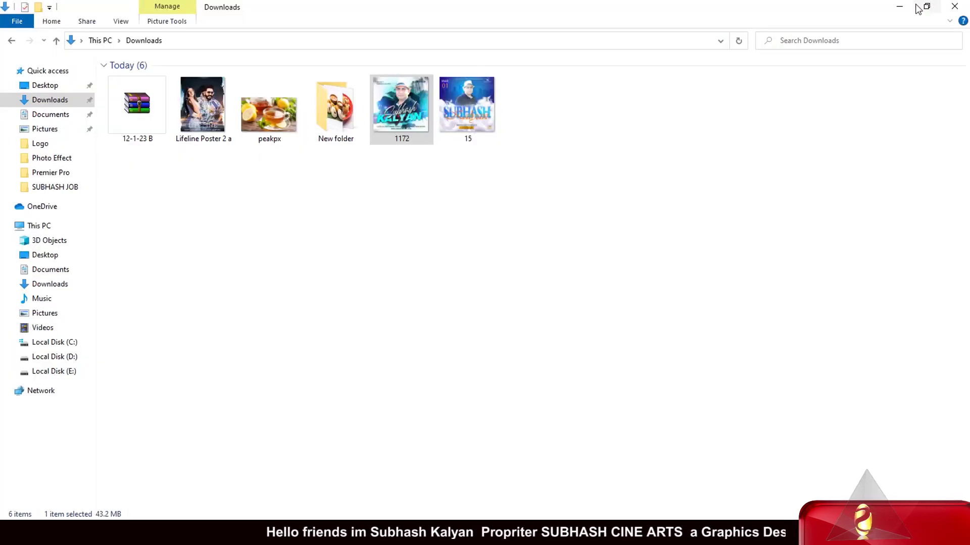
{"action": "left_click", "coordinate": [73, 372]}
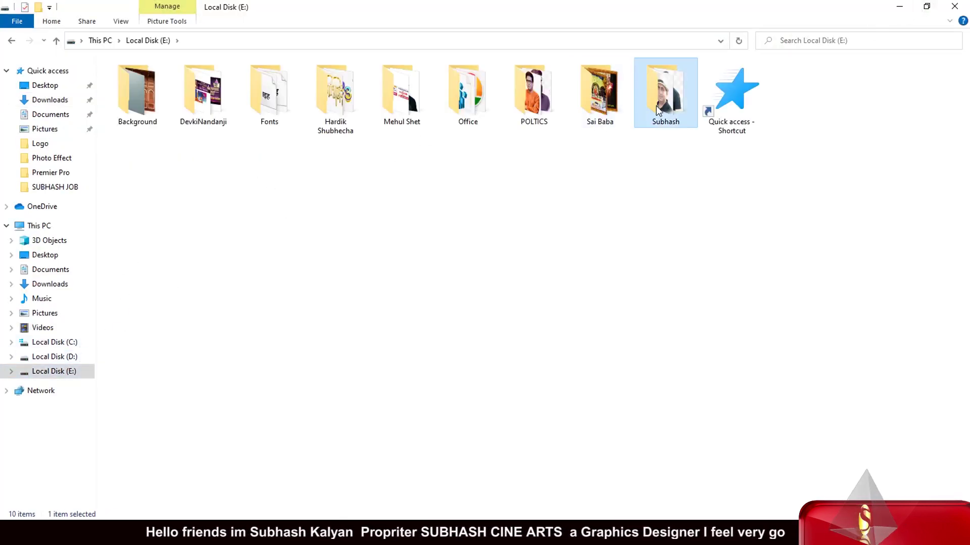
{"action": "double_click", "coordinate": [648, 109]}
{"action": "left_click", "coordinate": [208, 191]}
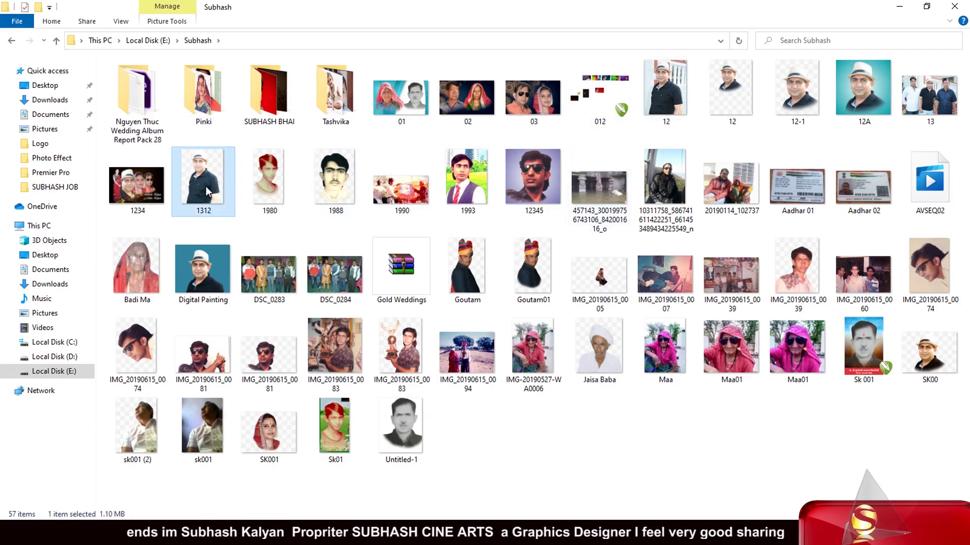
{"action": "left_click_drag", "start_coordinate": [202, 191], "coordinate": [437, 525]}
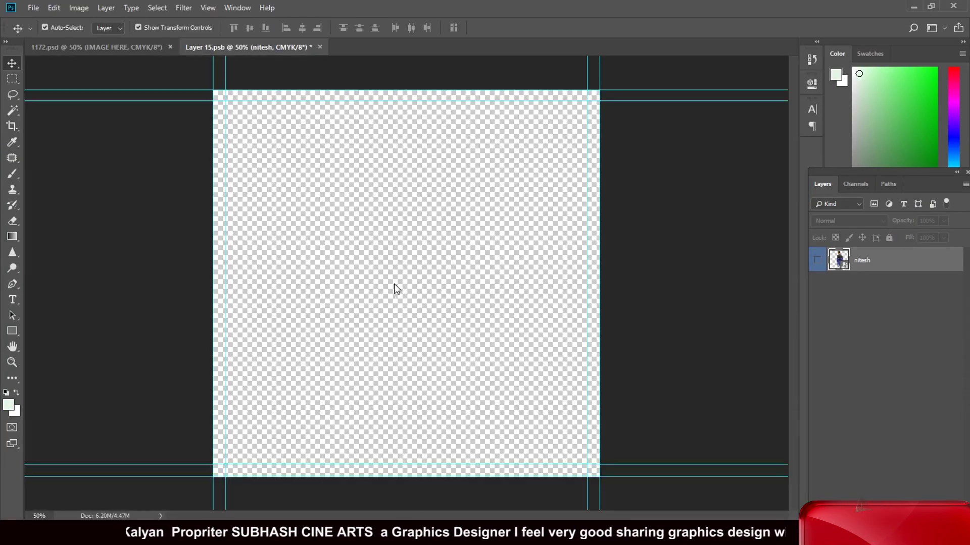
Place the 1312 photo centred in Layer 15.psb, then close the smart object
{"action": "left_click_drag", "start_coordinate": [437, 520], "coordinate": [394, 284]}
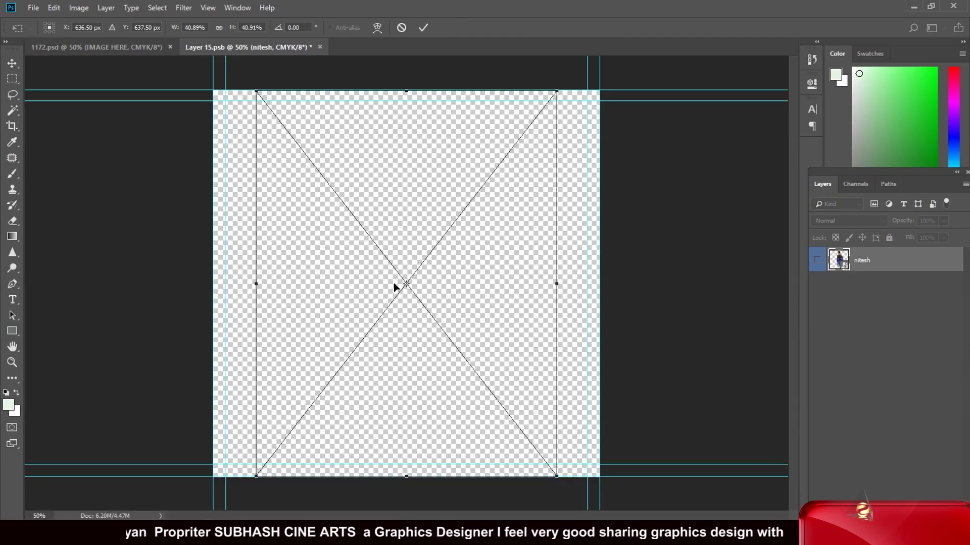
{"action": "left_click_drag", "start_coordinate": [411, 328], "coordinate": [426, 330]}
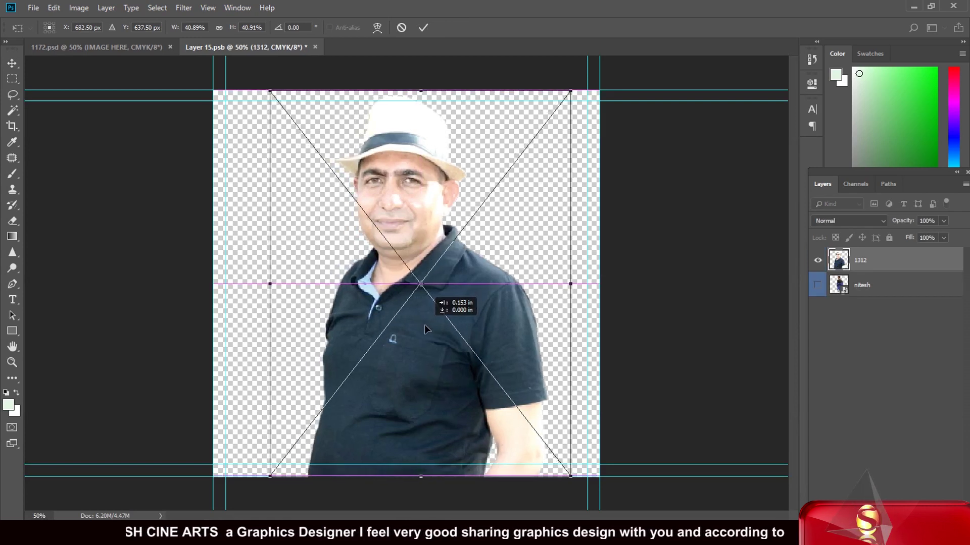
{"action": "left_click_drag", "start_coordinate": [425, 329], "coordinate": [422, 329]}
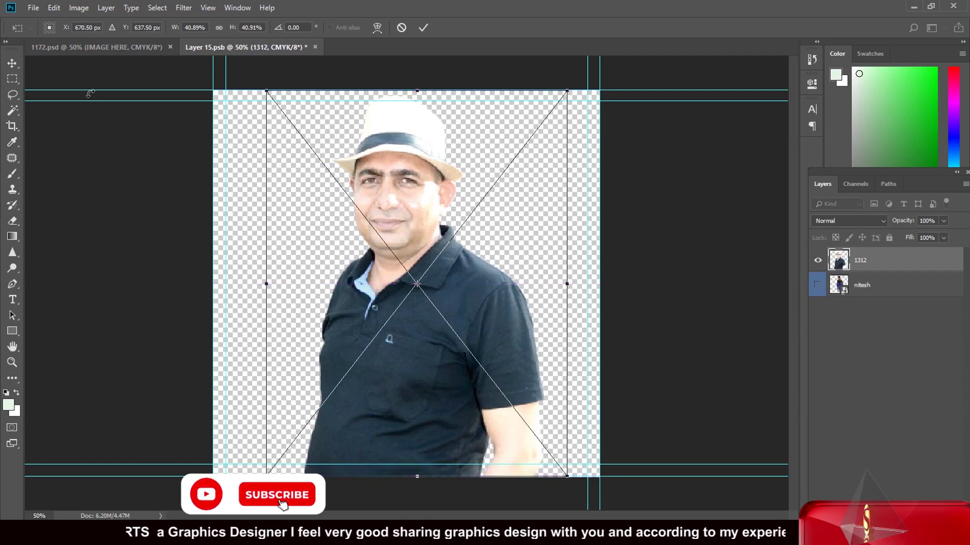
{"action": "left_click", "coordinate": [12, 63]}
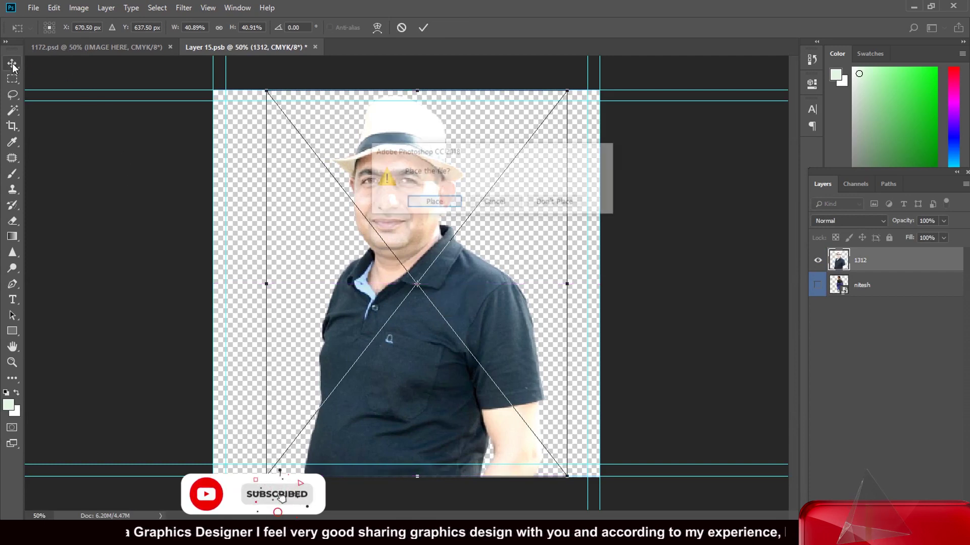
{"action": "left_click", "coordinate": [433, 203]}
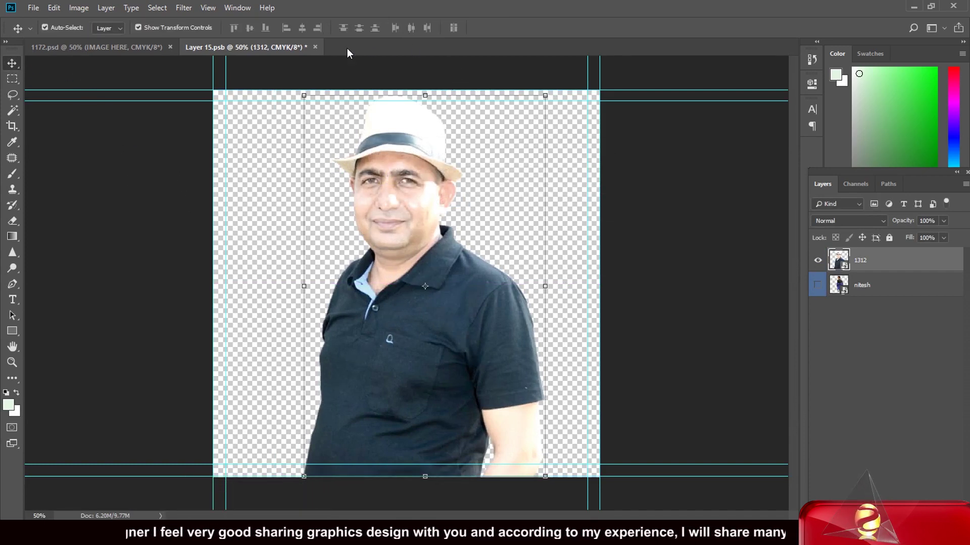
{"action": "left_click", "coordinate": [315, 47]}
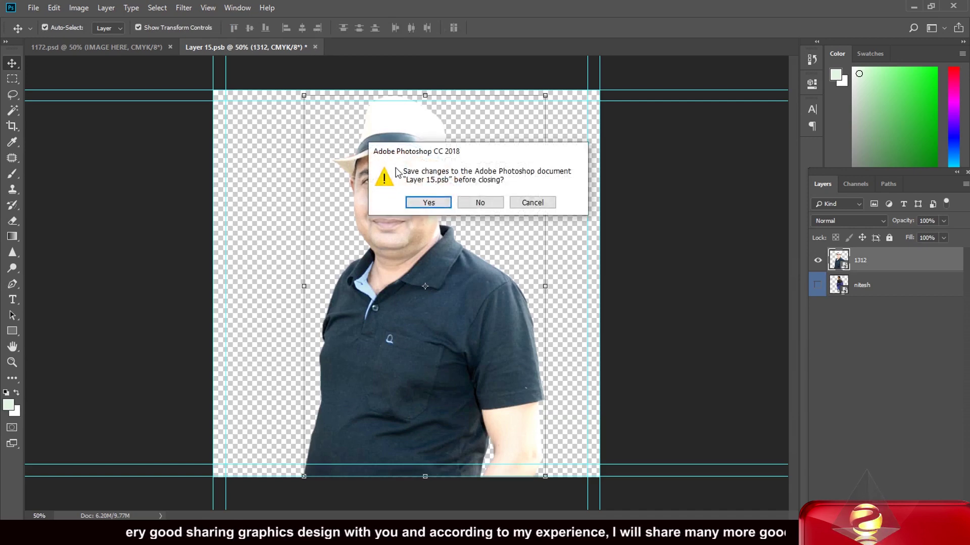
Save the smart object so 1172.psd shows the 1312 photo, then select the Subhash layer
{"action": "left_click", "coordinate": [427, 205]}
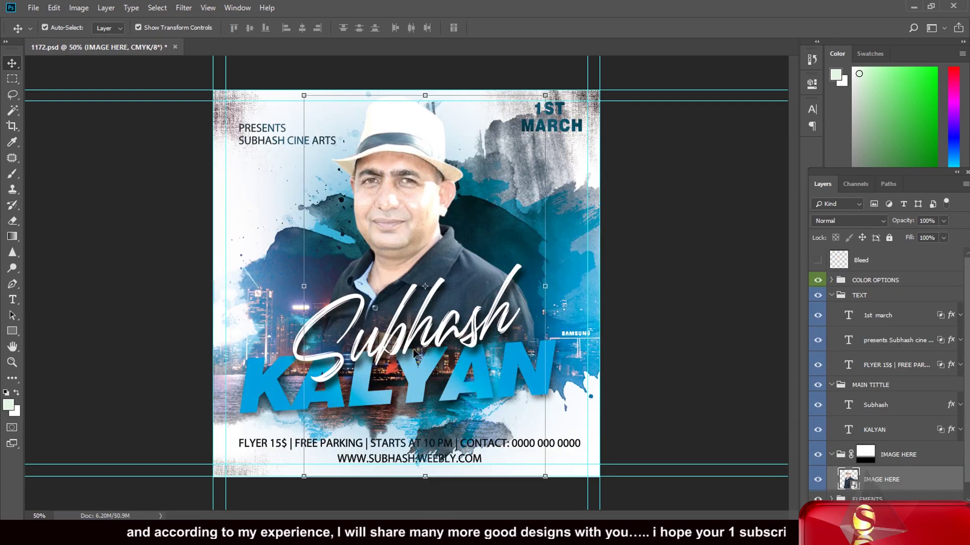
{"action": "left_click", "coordinate": [864, 406]}
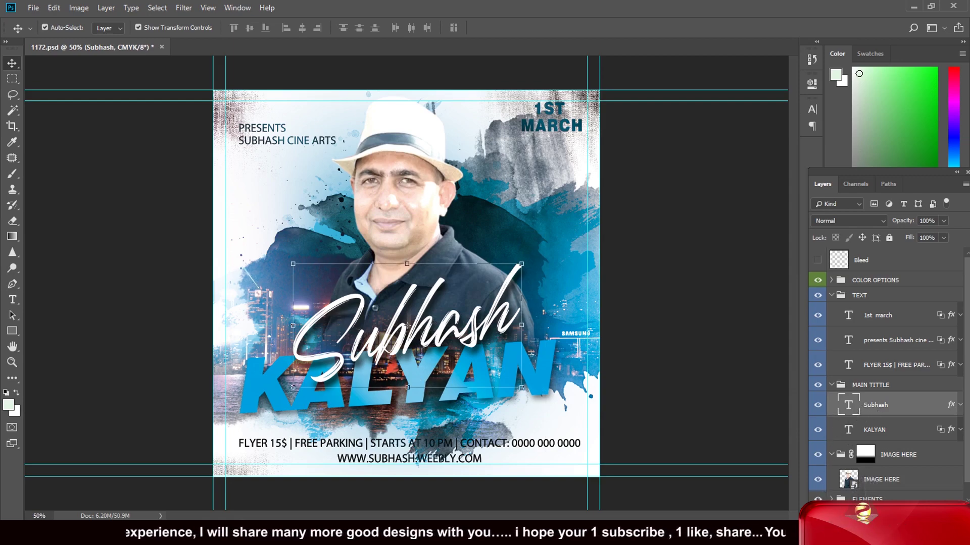
{"action": "key", "text": "alt+Tab"}
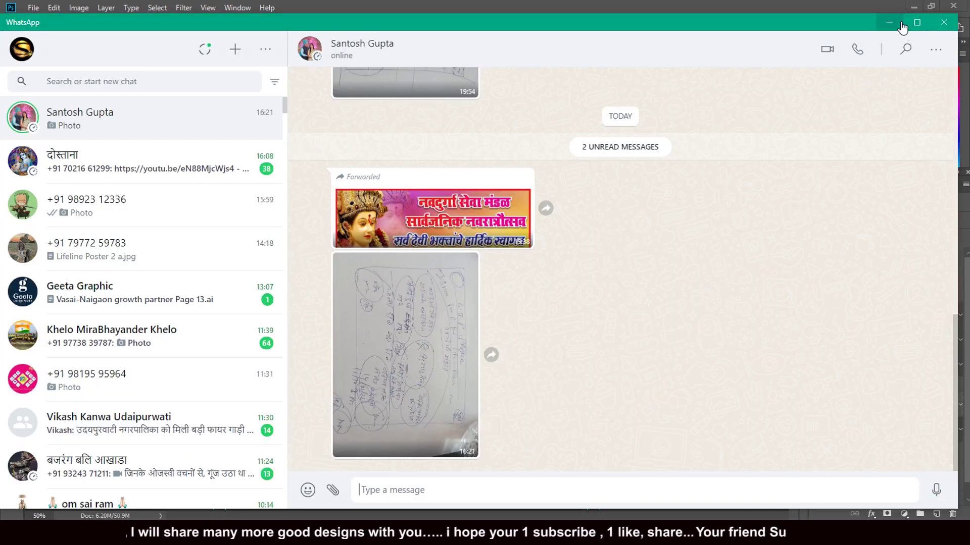
{"action": "left_click", "coordinate": [889, 22]}
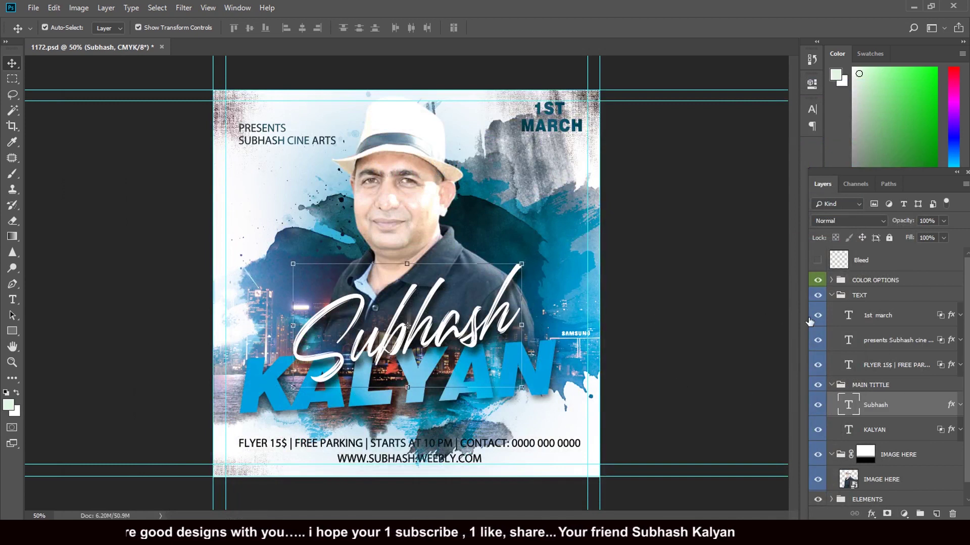
{"action": "double_click", "coordinate": [848, 405]}
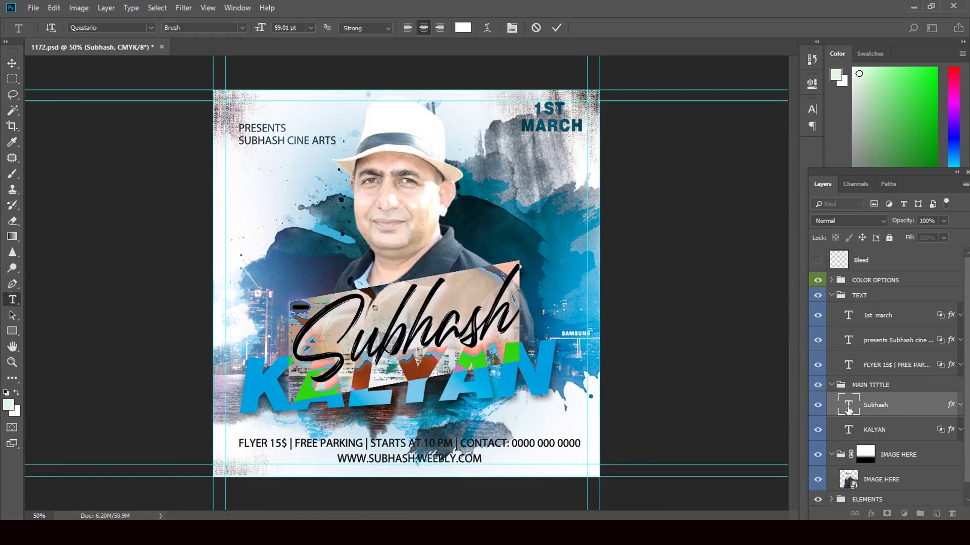
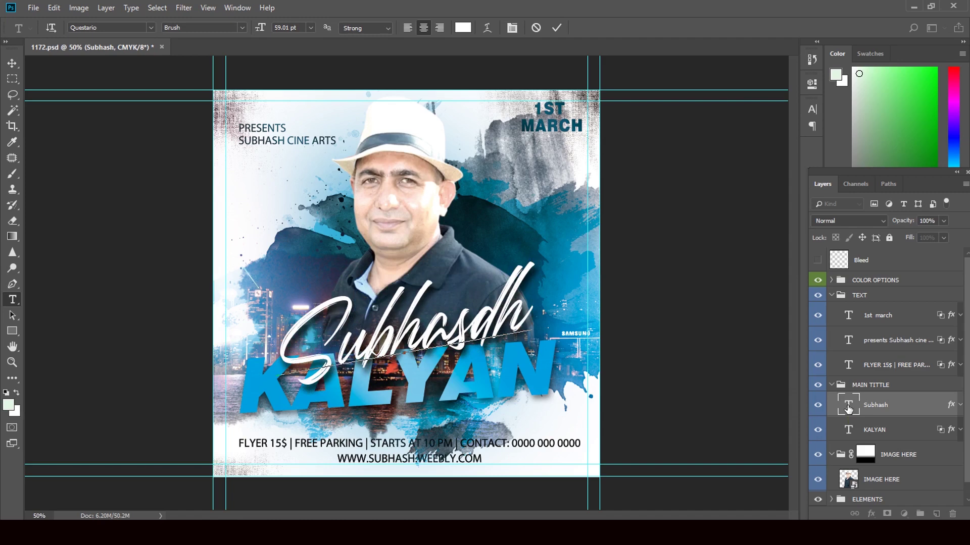
{"action": "key", "text": "Left"}
{"action": "key", "text": "Left"}
{"action": "key", "text": "Delete"}
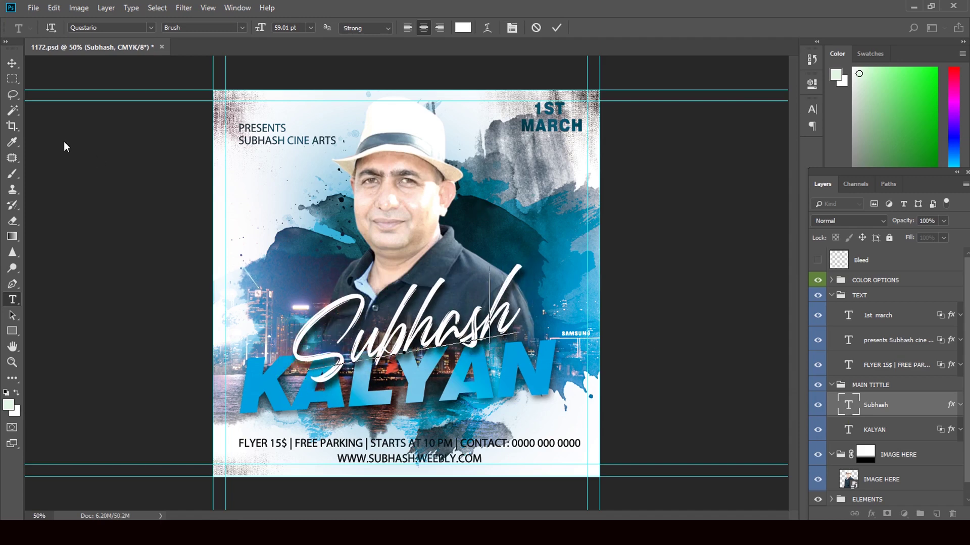
{"action": "left_click", "coordinate": [12, 63]}
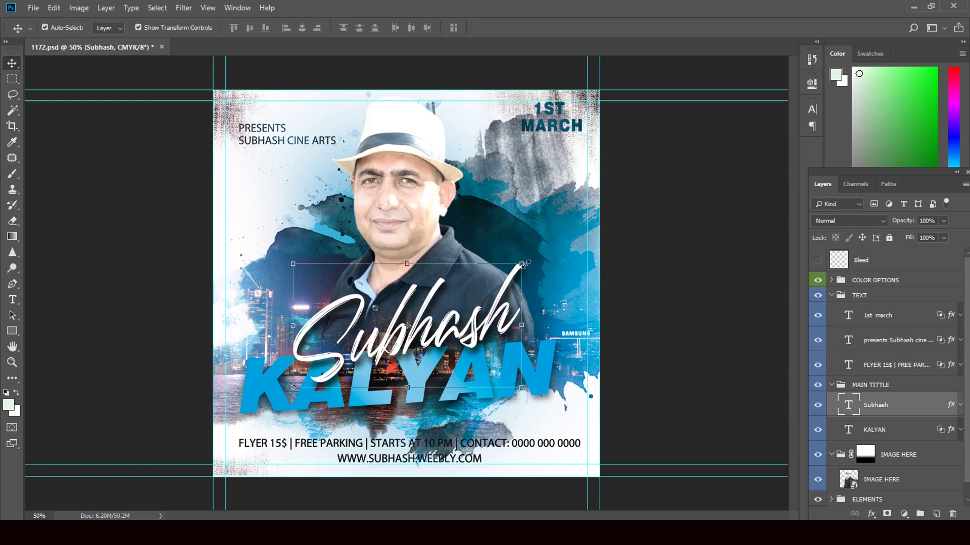
Enlarge the Subhash title slightly and move it a little lower
{"action": "left_click_drag", "start_coordinate": [521, 263], "coordinate": [533, 258]}
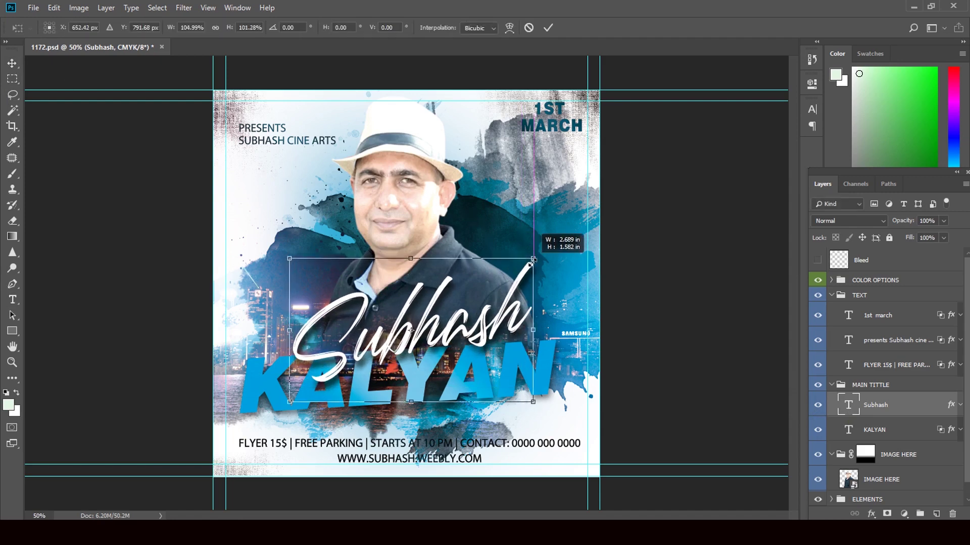
{"action": "left_click_drag", "start_coordinate": [434, 333], "coordinate": [434, 337]}
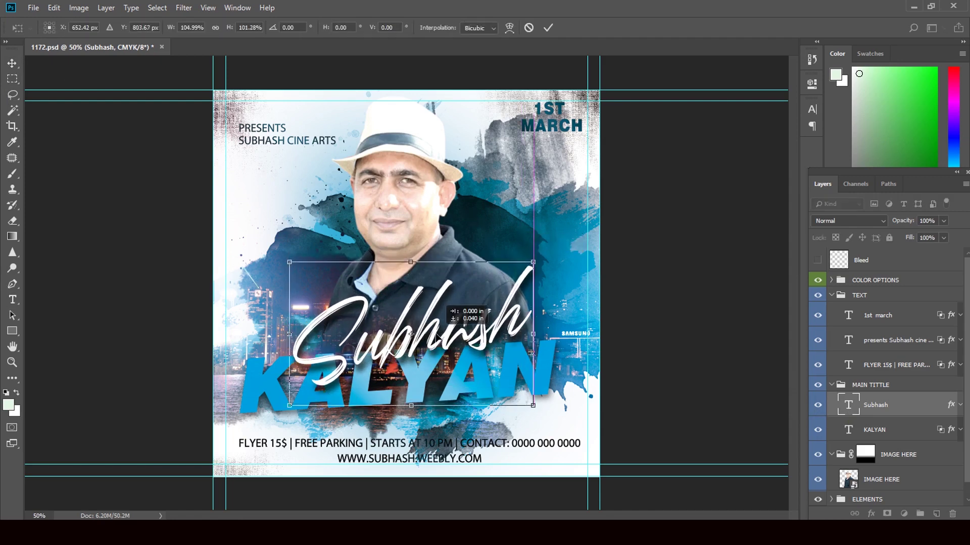
{"action": "left_click", "coordinate": [12, 63]}
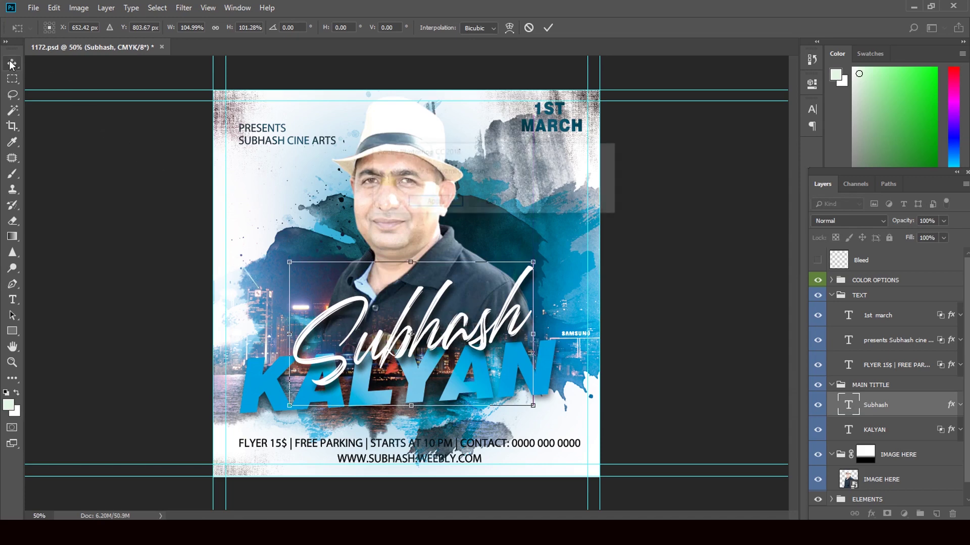
{"action": "left_click", "coordinate": [434, 202]}
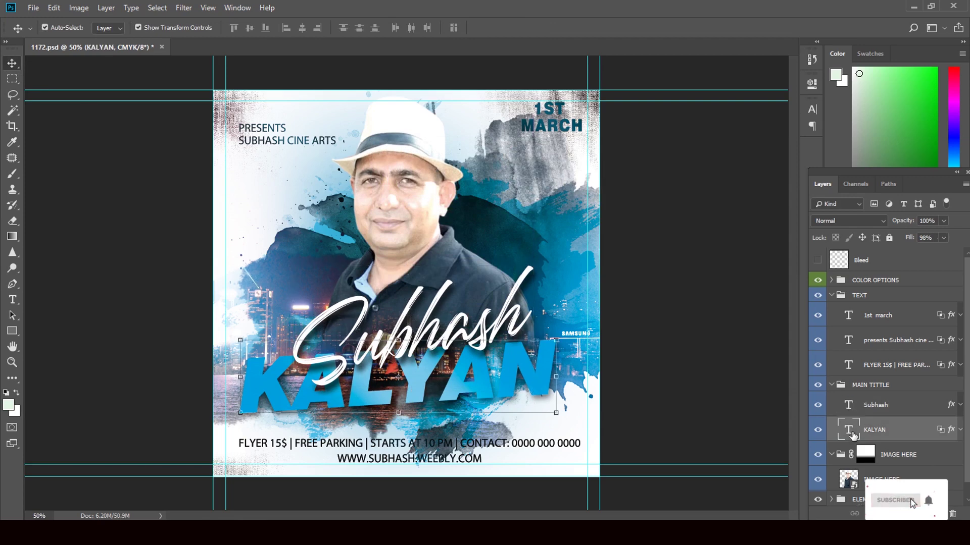
{"action": "double_click", "coordinate": [849, 430]}
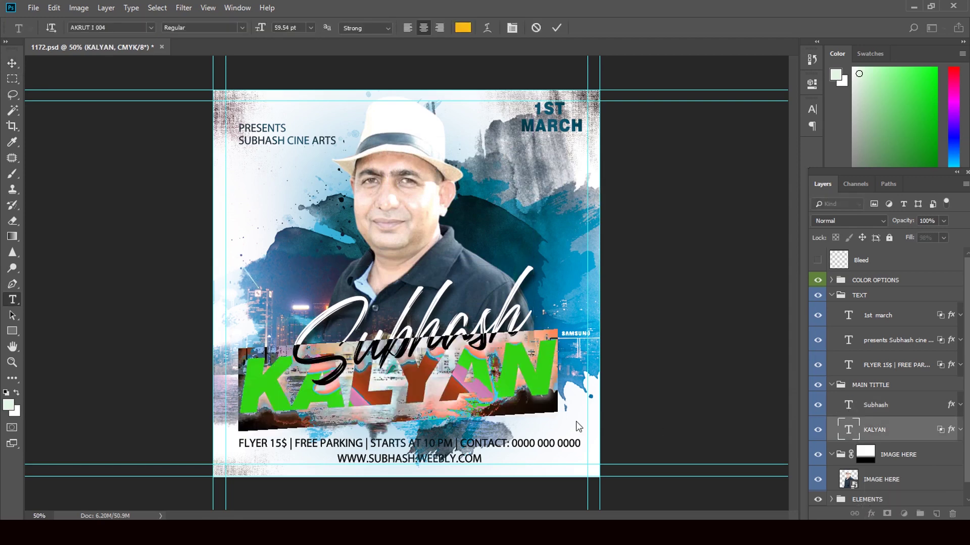
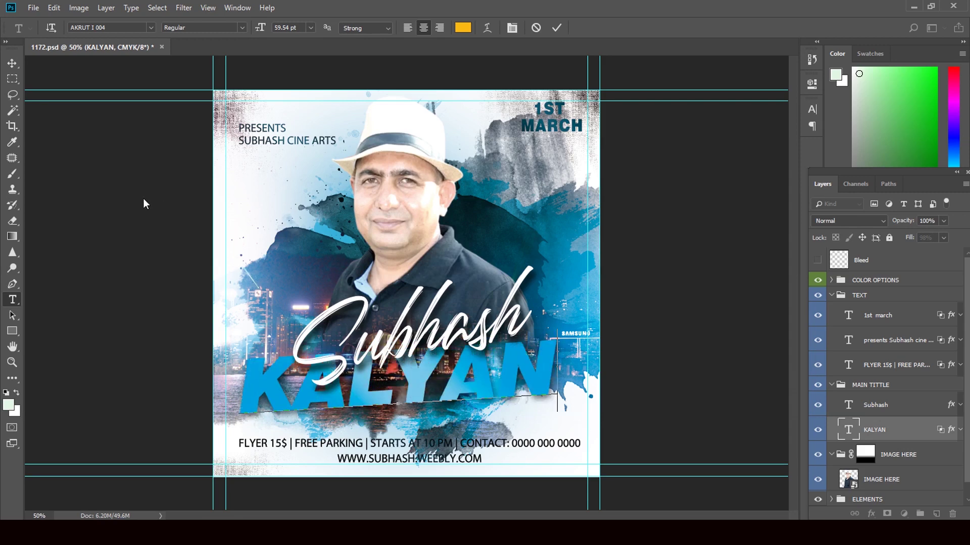
{"action": "left_click", "coordinate": [12, 63]}
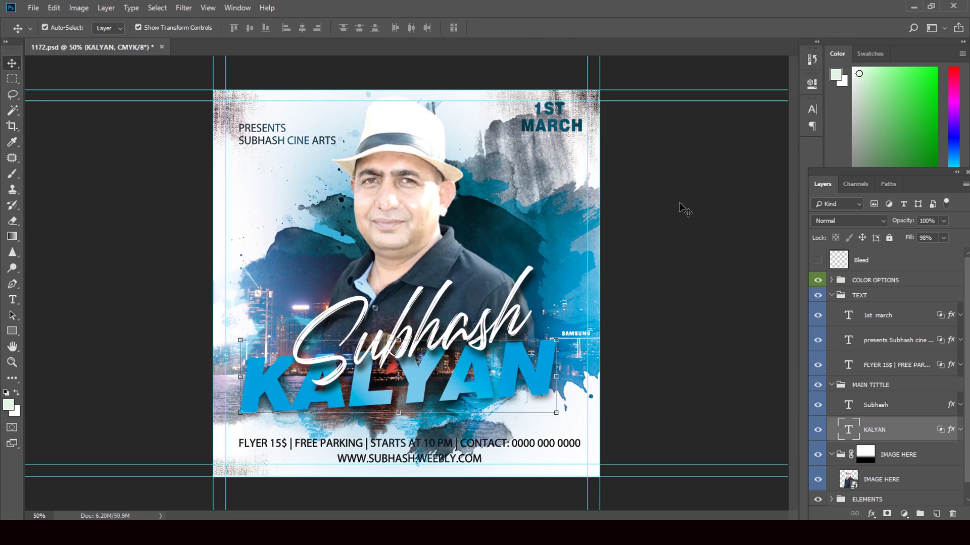
{"action": "left_click", "coordinate": [873, 321]}
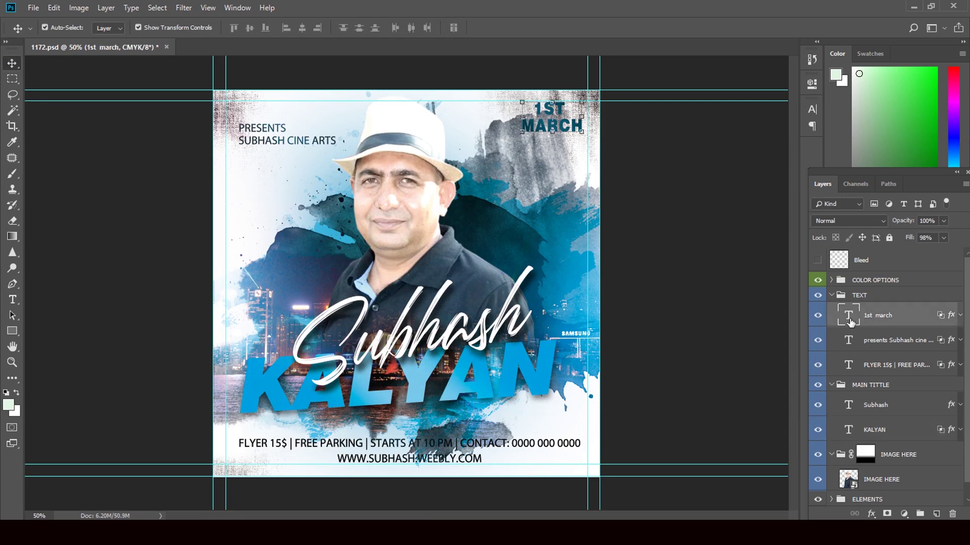
Retype the top-right date as 1ST MARCH and commit it
{"action": "double_click", "coordinate": [848, 321]}
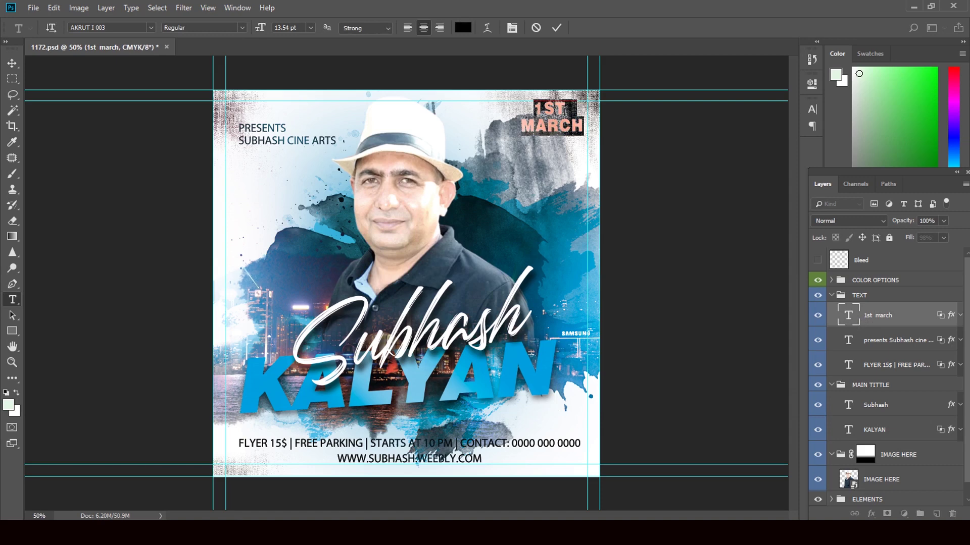
{"action": "left_click_drag", "start_coordinate": [565, 108], "coordinate": [534, 111]}
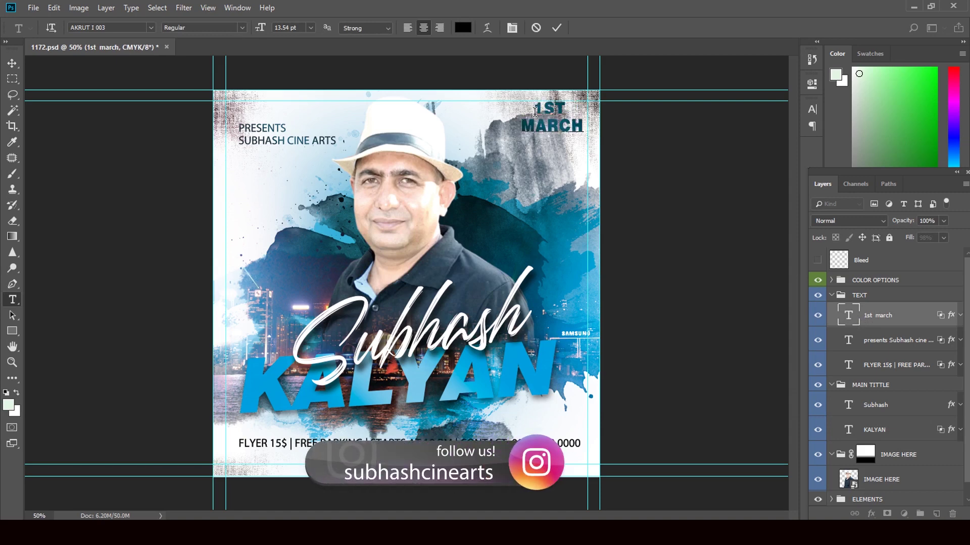
{"action": "type", "text": "1ST"}
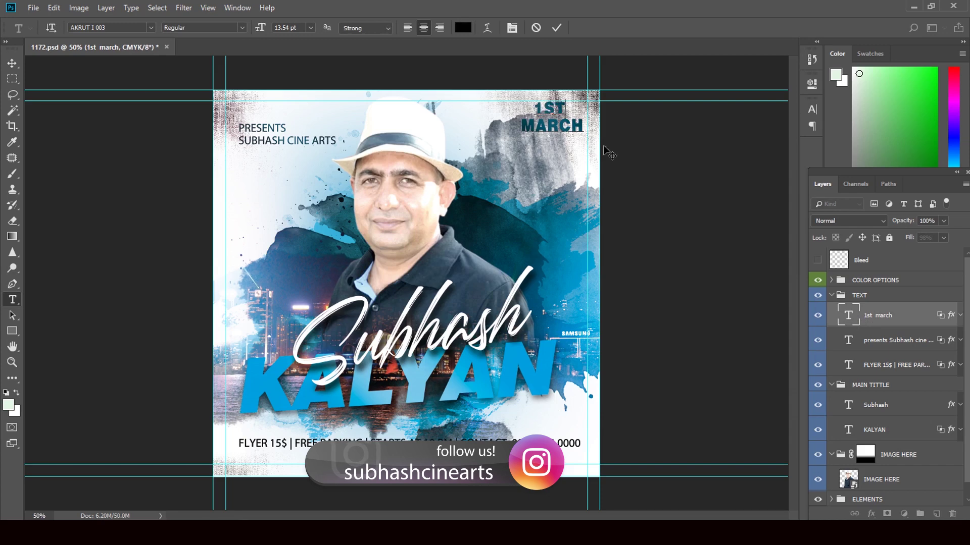
{"action": "left_click_drag", "start_coordinate": [583, 127], "coordinate": [512, 130]}
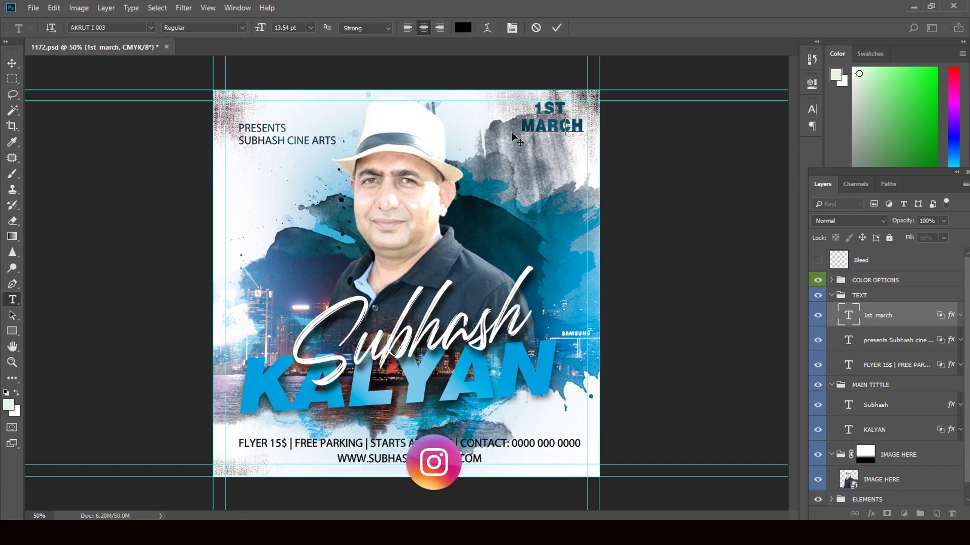
{"action": "type", "text": "MARCH"}
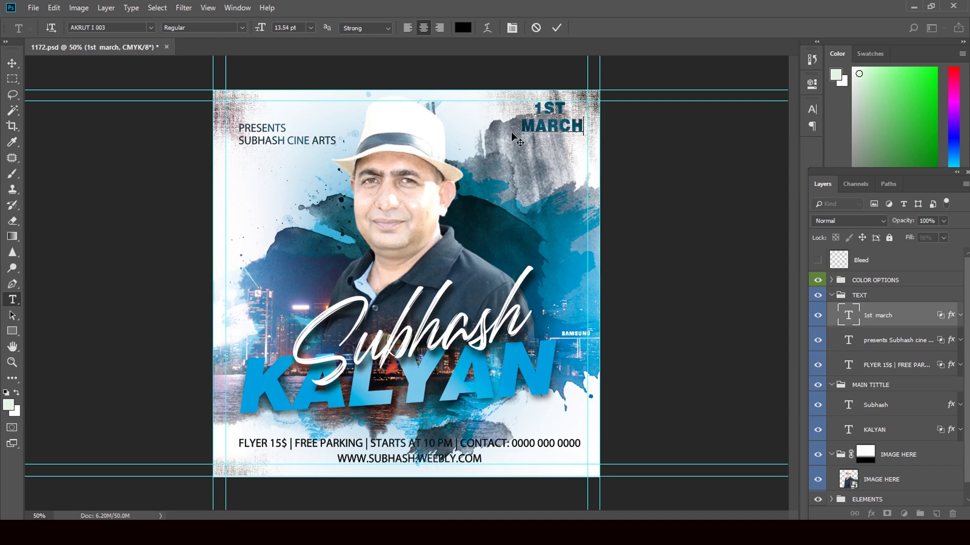
{"action": "key", "text": "ctrl+Return"}
{"action": "key", "text": "v"}
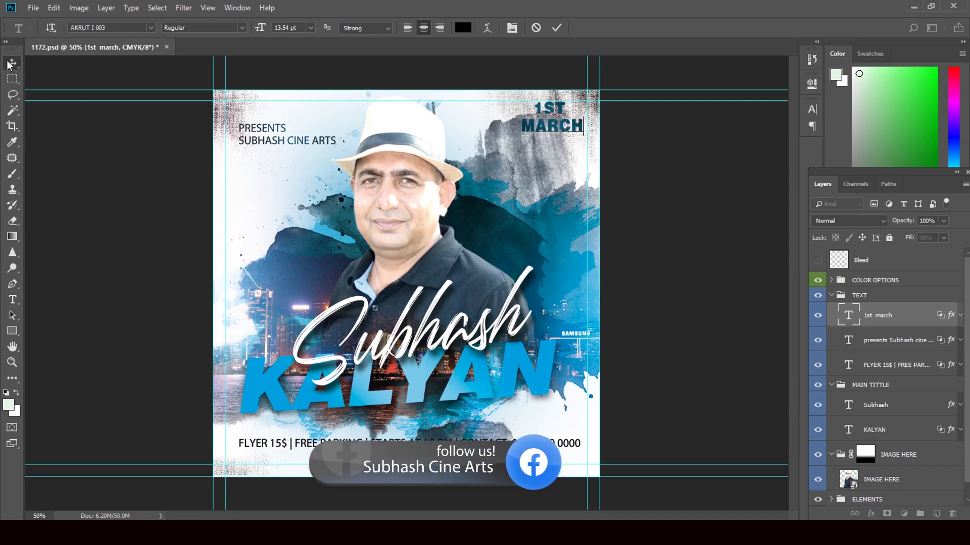
{"action": "left_click", "coordinate": [281, 145]}
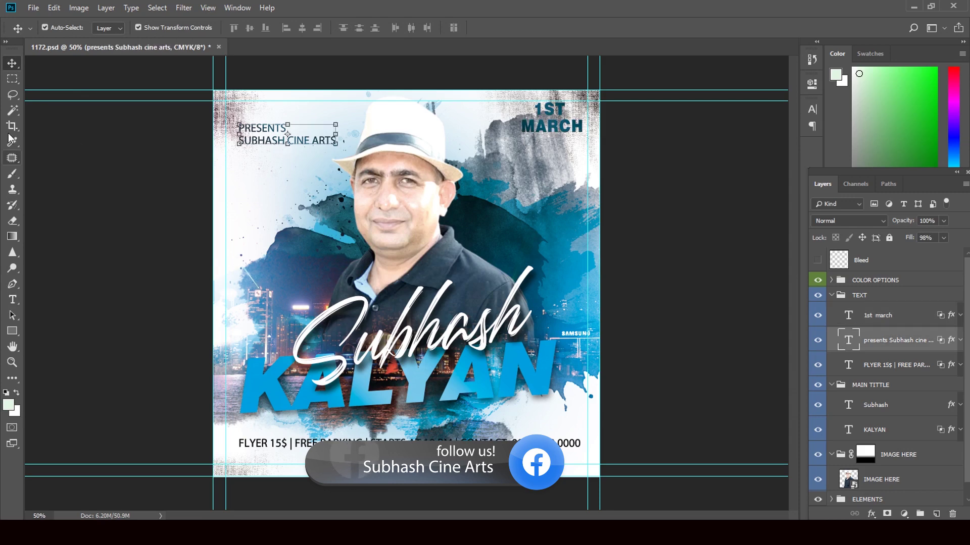
Retype the top-left credit lines as PRESENTS and SUBHASH CINE ARTS
{"action": "left_click", "coordinate": [13, 300]}
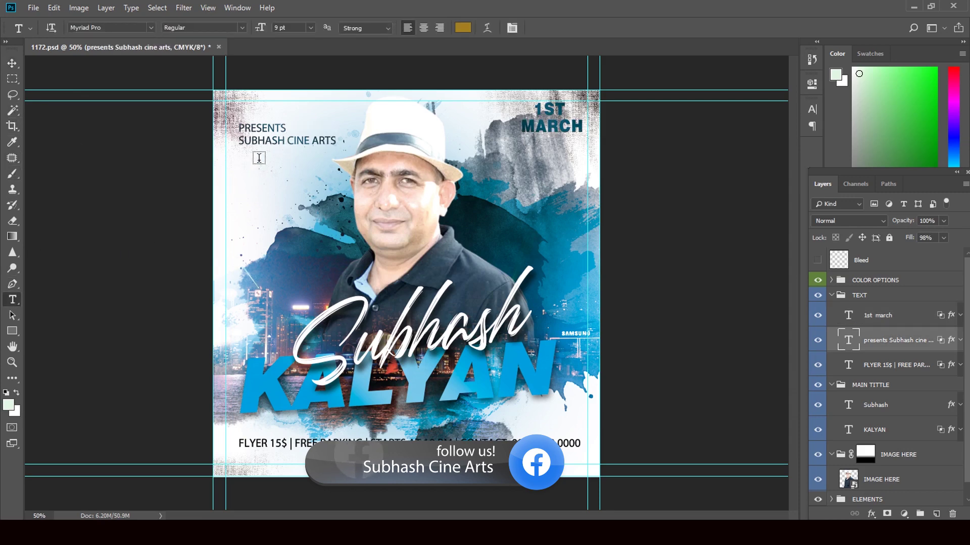
{"action": "left_click_drag", "start_coordinate": [286, 130], "coordinate": [236, 130]}
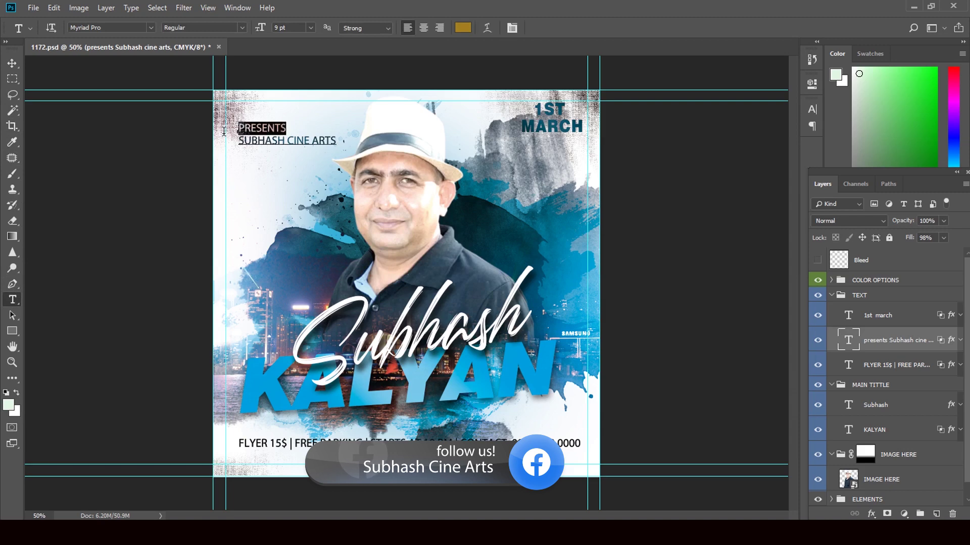
{"action": "type", "text": "P"}
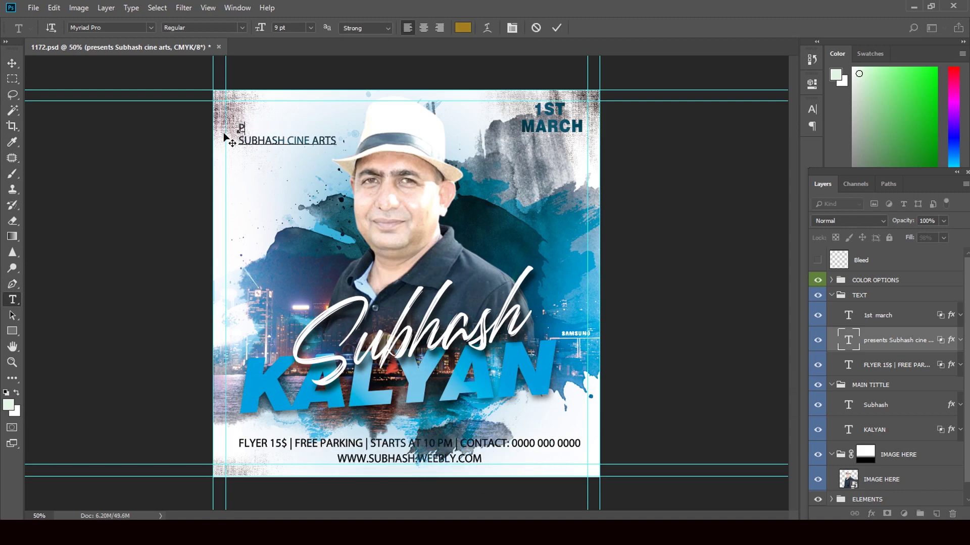
{"action": "type", "text": "RES"}
{"action": "type", "text": "EN"}
{"action": "type", "text": "TS"}
{"action": "left_click_drag", "start_coordinate": [335, 143], "coordinate": [226, 143]}
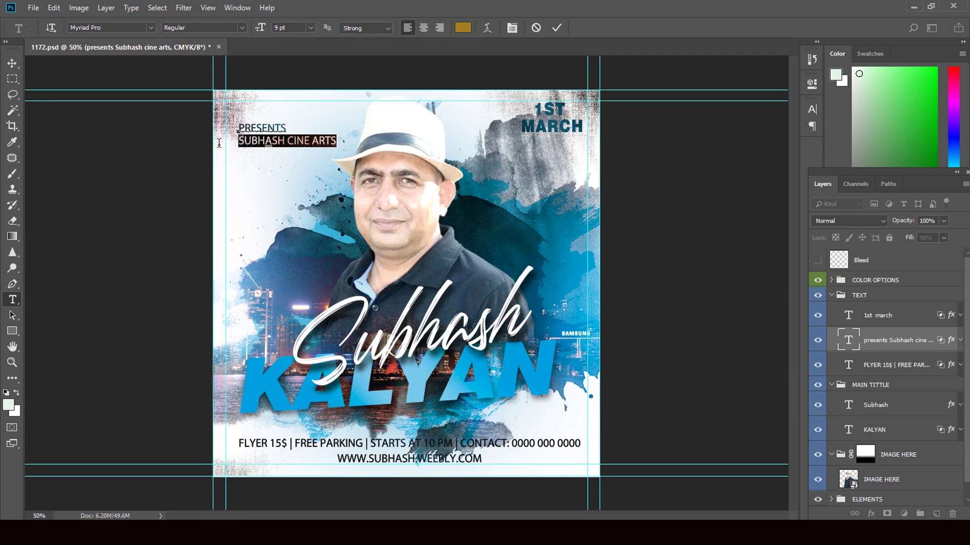
{"action": "type", "text": "SU"}
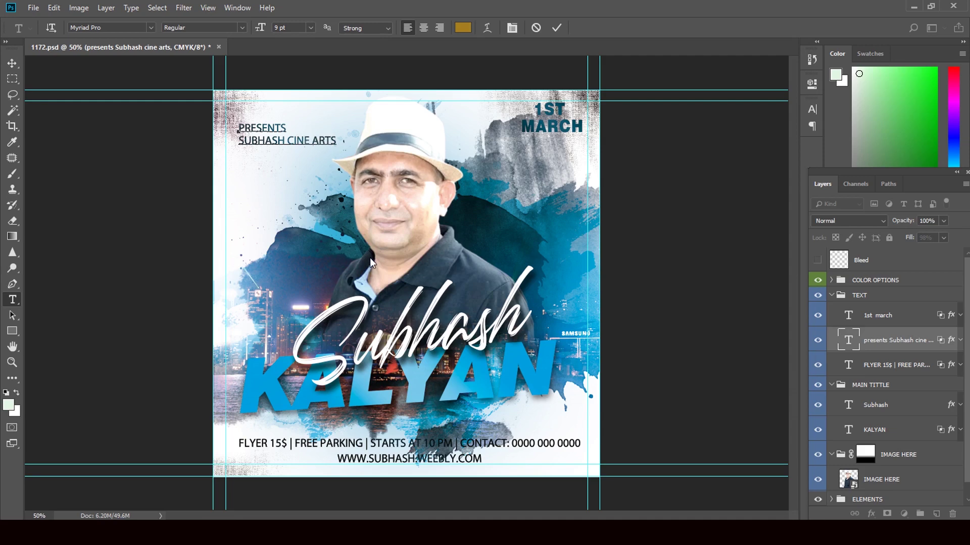
{"action": "left_click", "coordinate": [12, 63]}
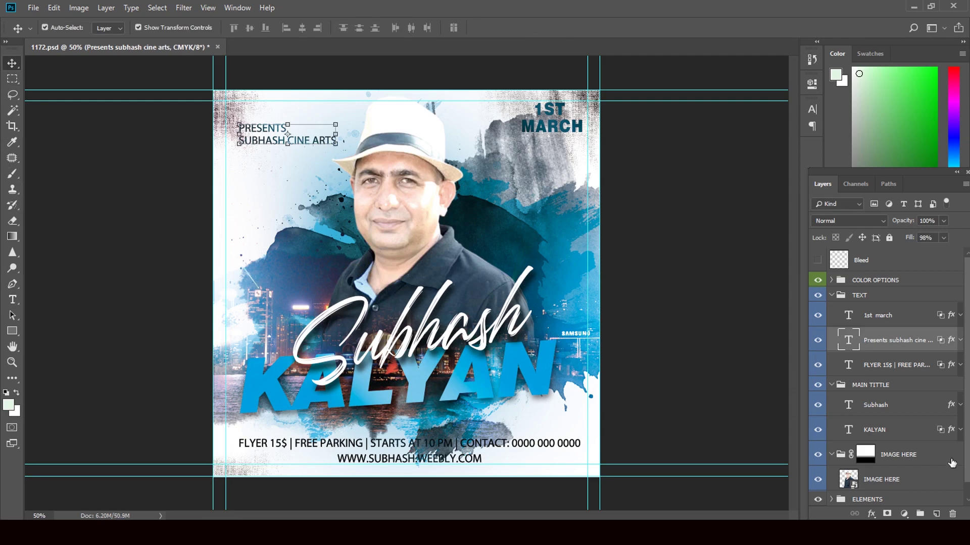
Hide and reshow the ELEMENTS group, then expand it to list its layers
{"action": "scroll", "coordinate": [967, 465], "scroll_direction": "down", "scroll_amount": 1}
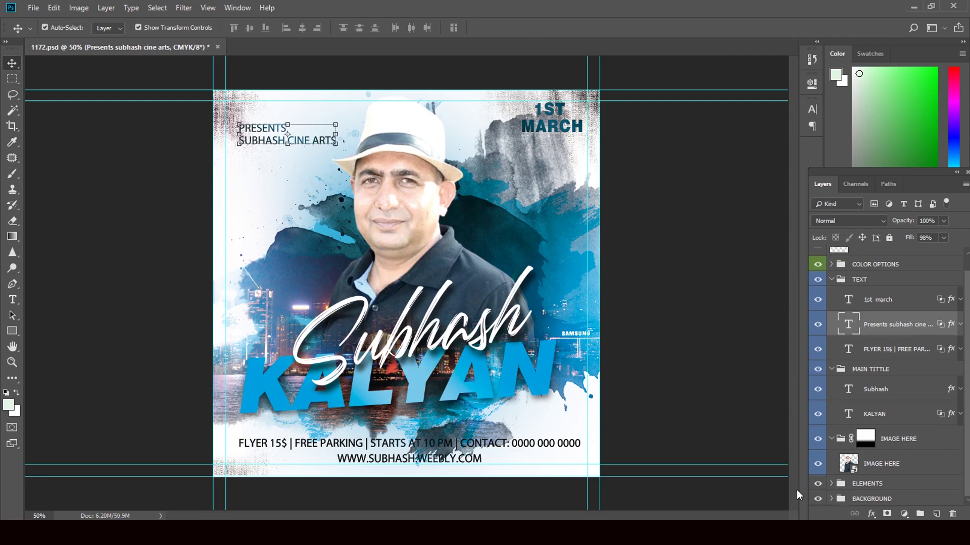
{"action": "left_click", "coordinate": [818, 485]}
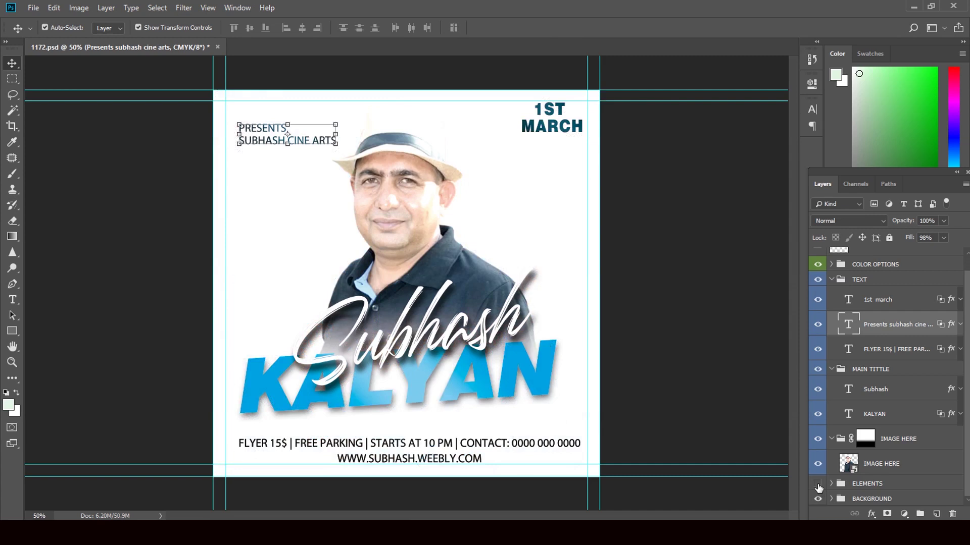
{"action": "left_click", "coordinate": [818, 485]}
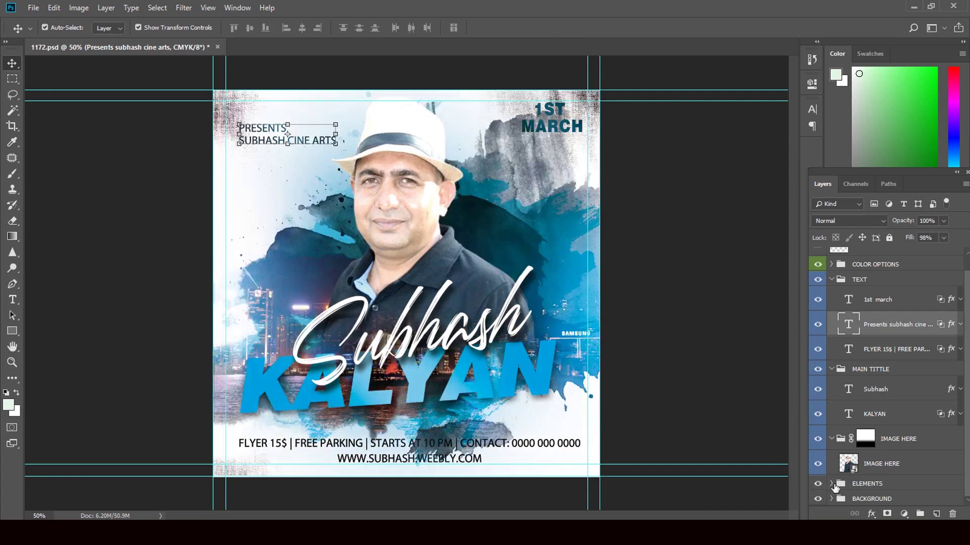
{"action": "left_click", "coordinate": [831, 484]}
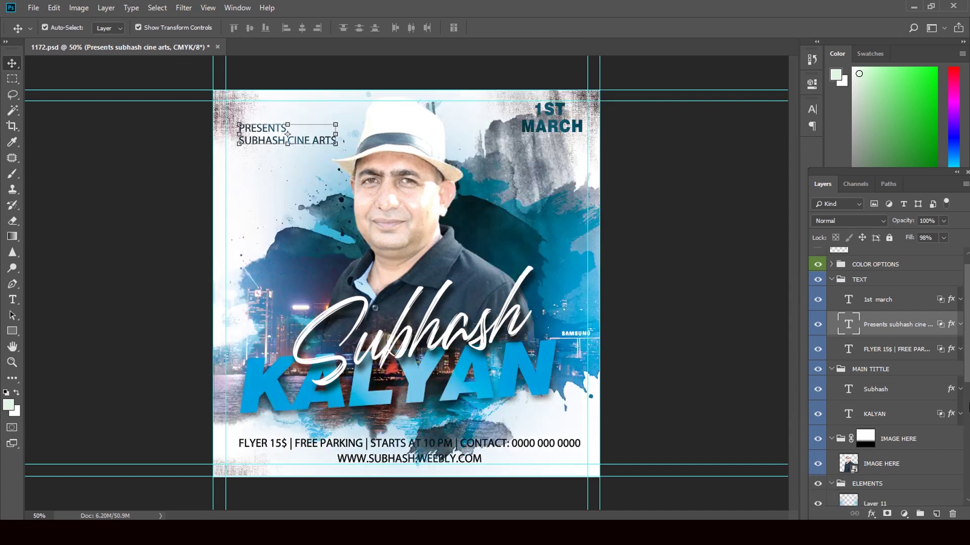
{"action": "left_click_drag", "start_coordinate": [968, 359], "coordinate": [968, 442]}
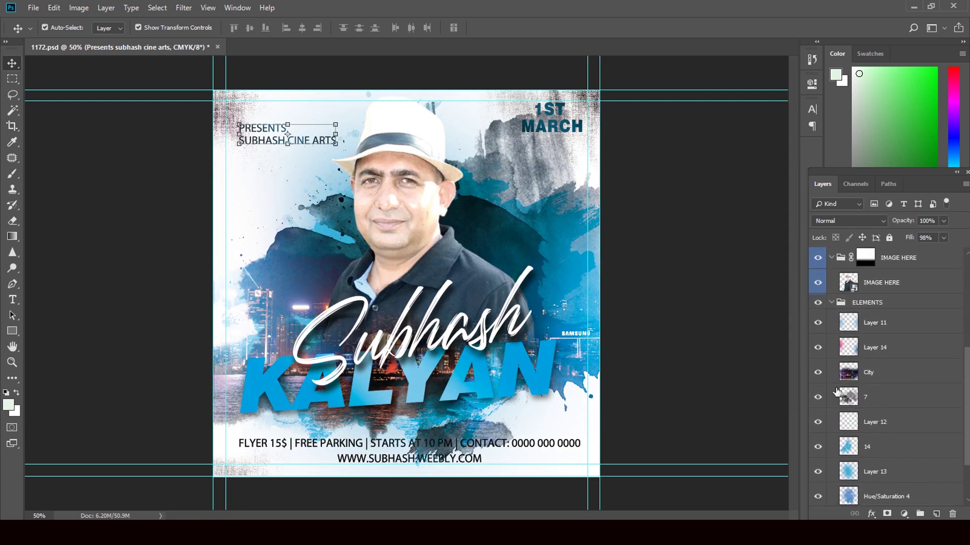
Toggle Layer 14, City, 13 and 14 splash layers off and on to compare
{"action": "left_click", "coordinate": [818, 348]}
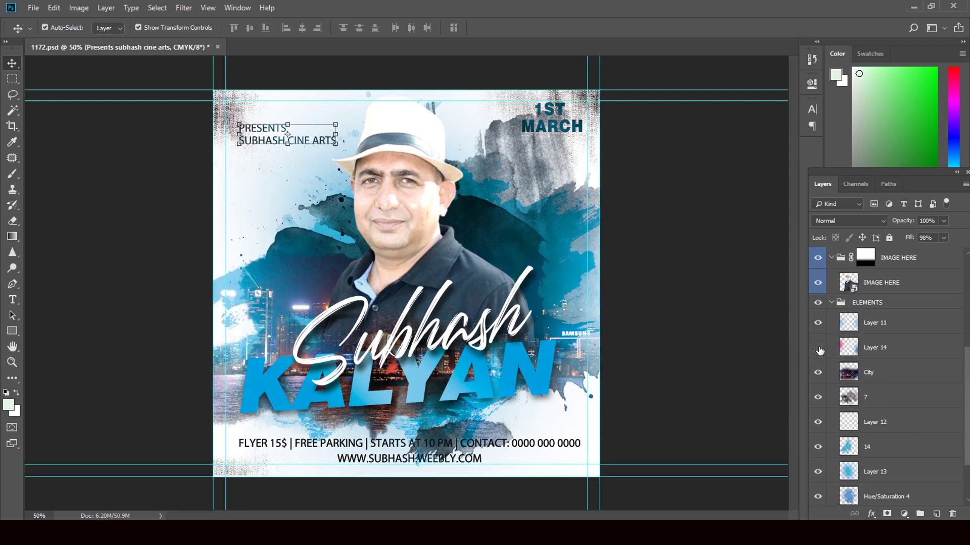
{"action": "left_click", "coordinate": [818, 348]}
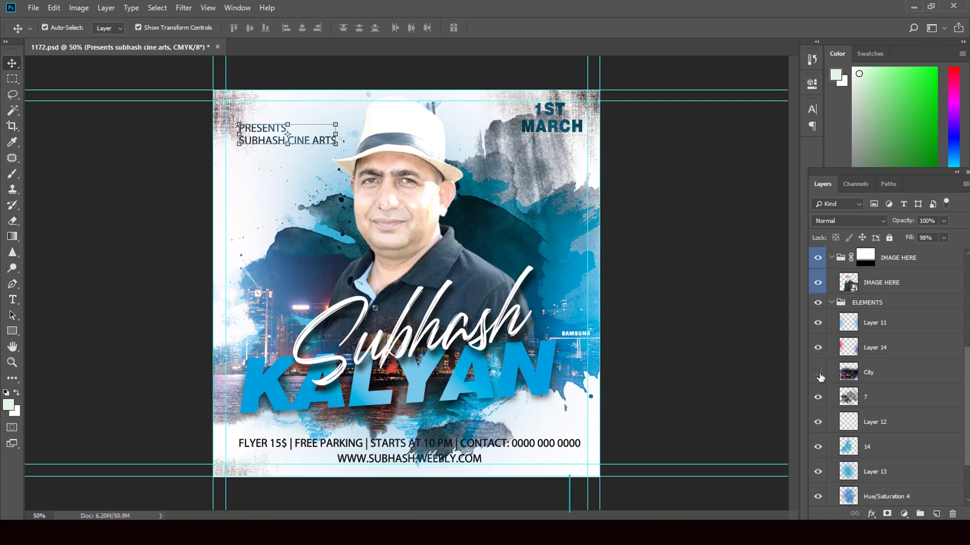
{"action": "left_click", "coordinate": [819, 374]}
{"action": "left_click", "coordinate": [819, 374]}
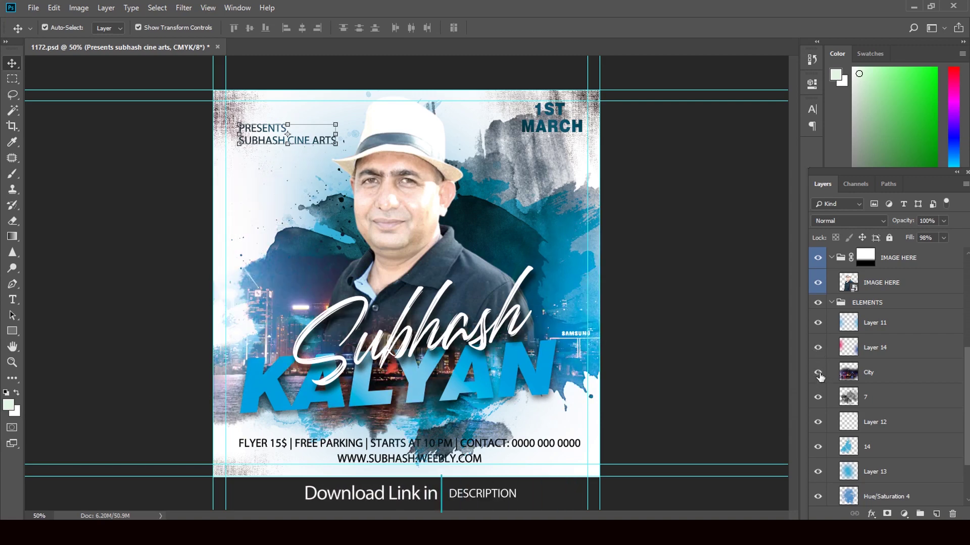
{"action": "left_click", "coordinate": [817, 472]}
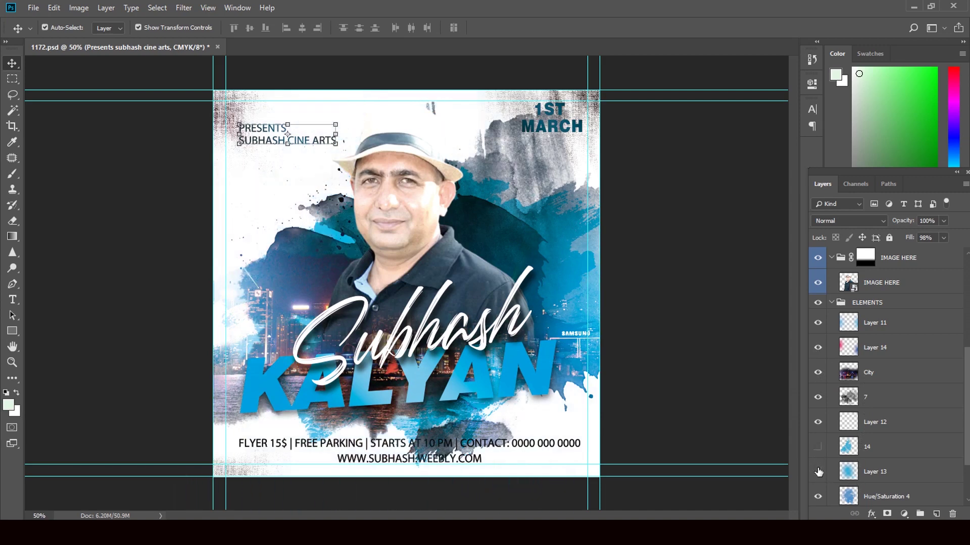
{"action": "left_click", "coordinate": [818, 472]}
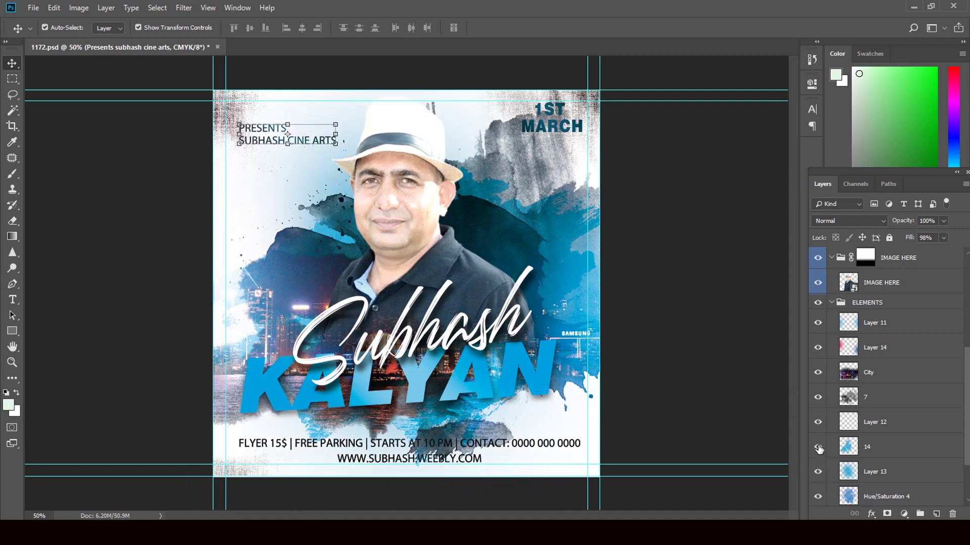
{"action": "left_click", "coordinate": [818, 447]}
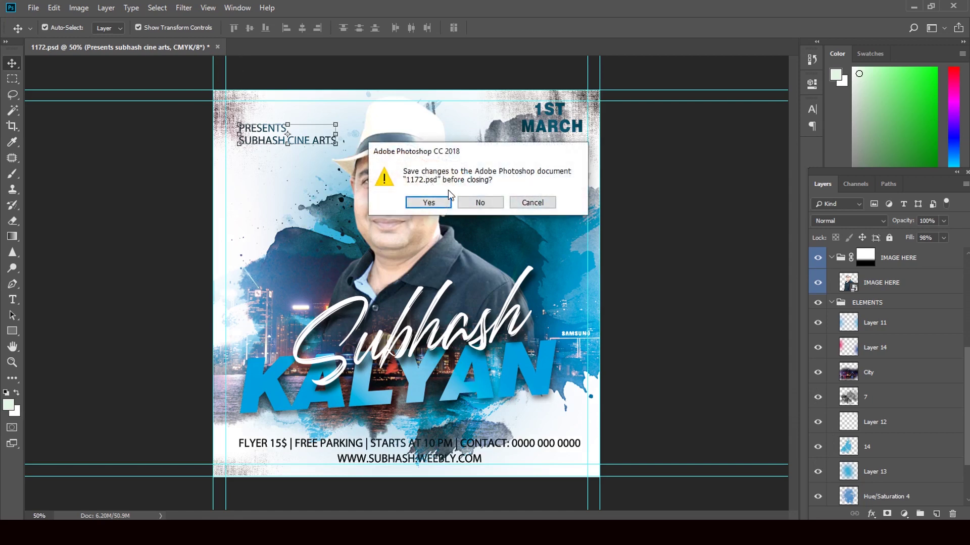
Close the 1172 flyer without saving and open 15.psd from Downloads in Photoshop
{"action": "left_click", "coordinate": [480, 202]}
{"action": "left_click", "coordinate": [915, 6]}
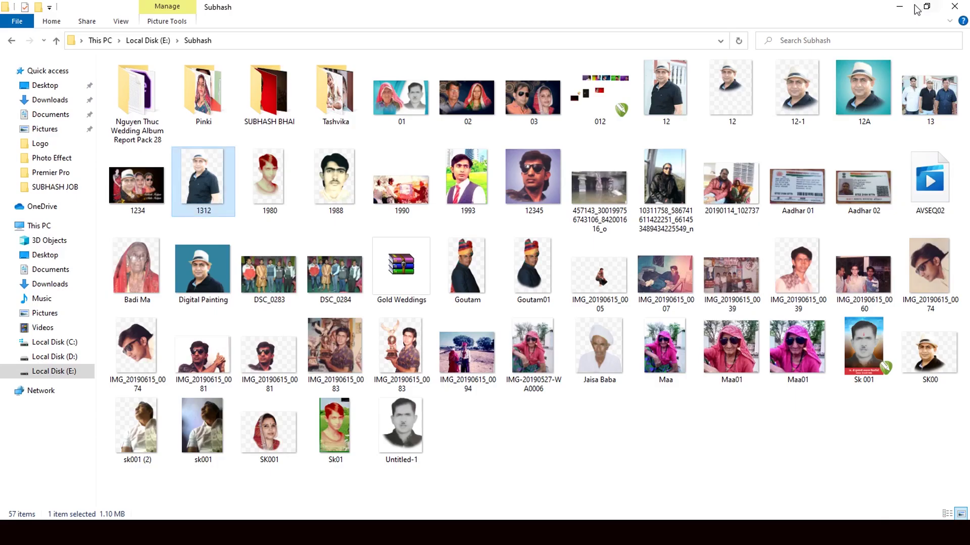
{"action": "left_click", "coordinate": [48, 103]}
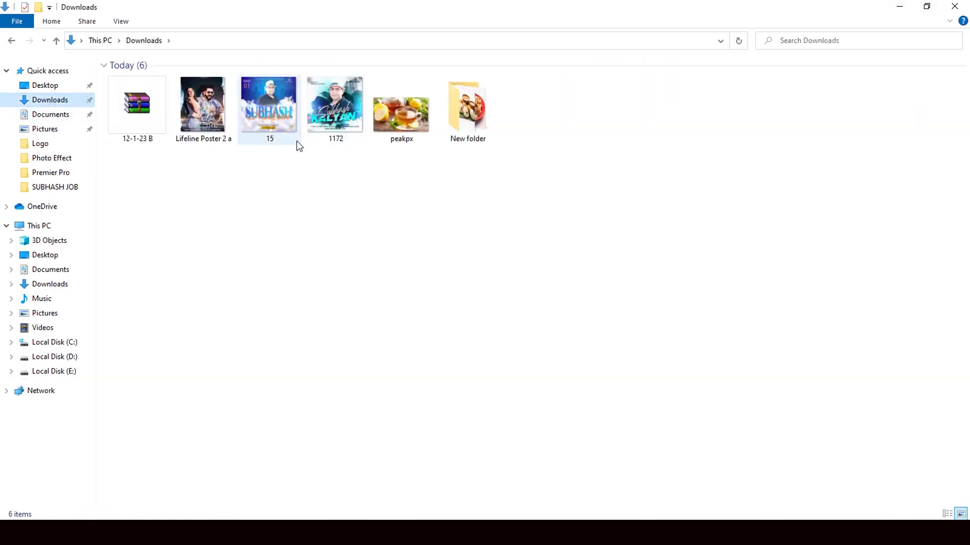
{"action": "left_click", "coordinate": [275, 117]}
{"action": "mouse_move", "coordinate": [268, 112]}
{"action": "left_mouse_down"}
{"action": "mouse_move", "coordinate": [437, 518]}
{"action": "mouse_move", "coordinate": [483, 329]}
{"action": "left_mouse_up"}
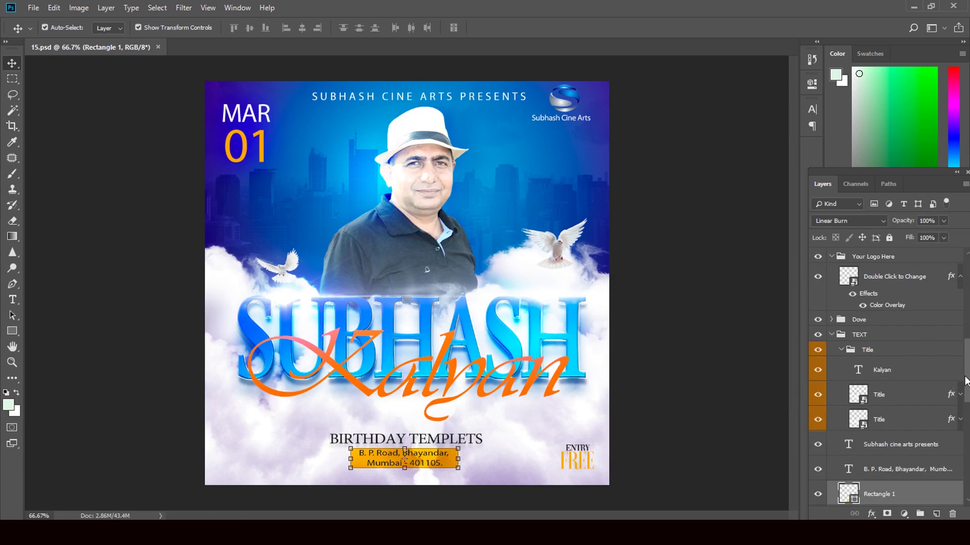
Select Layer 11 copy and open its 'Double Click to Change' logo smart object as Layer 121.psb
{"action": "left_click_drag", "start_coordinate": [965, 379], "coordinate": [969, 332]}
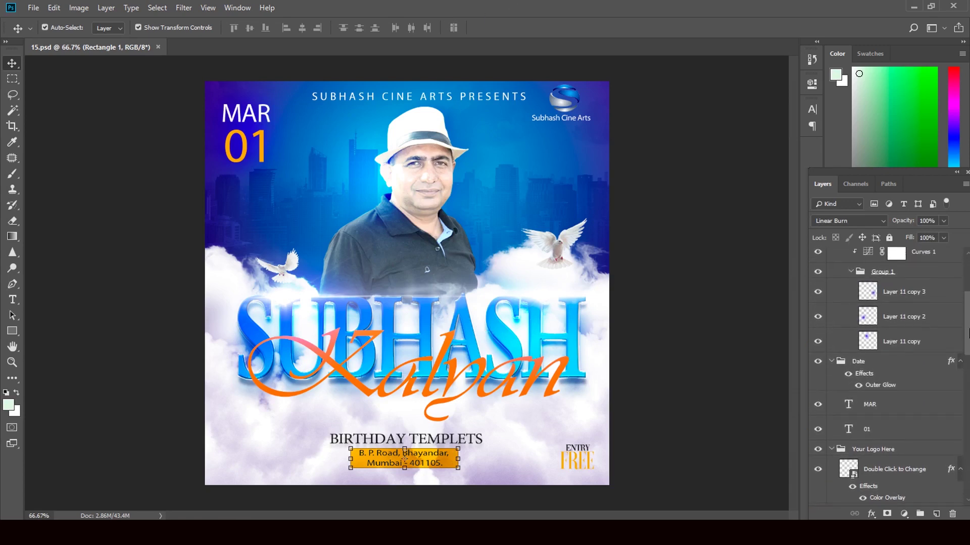
{"action": "left_click", "coordinate": [421, 176]}
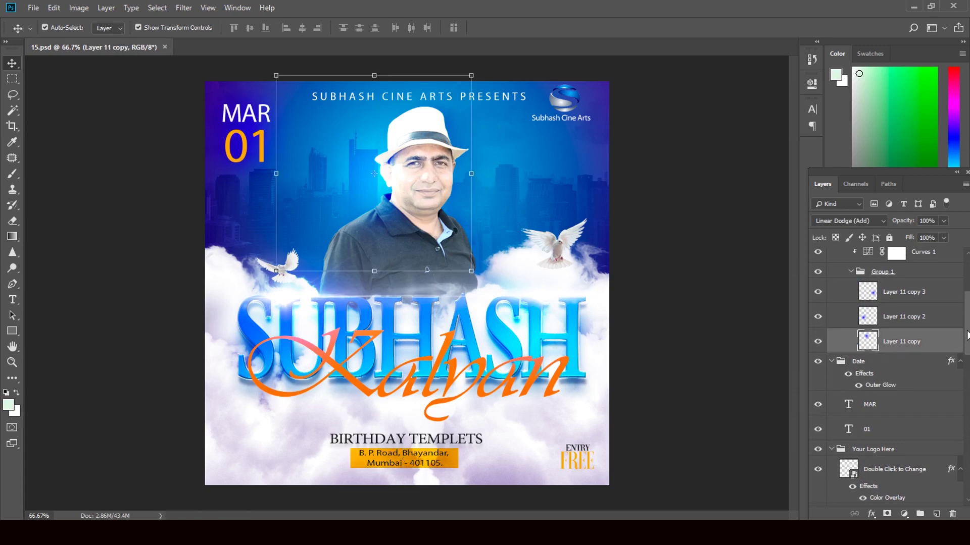
{"action": "left_click_drag", "start_coordinate": [968, 335], "coordinate": [968, 358]}
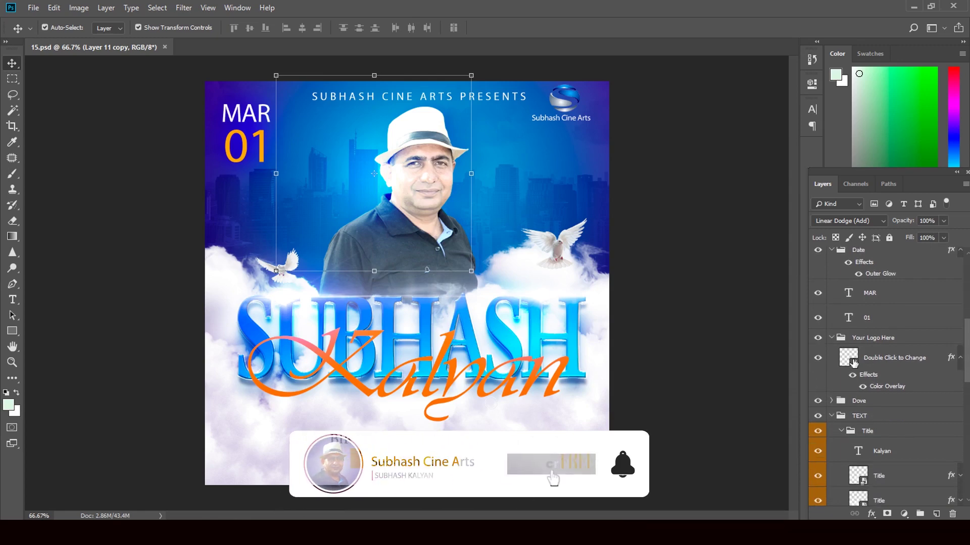
{"action": "double_click", "coordinate": [853, 359]}
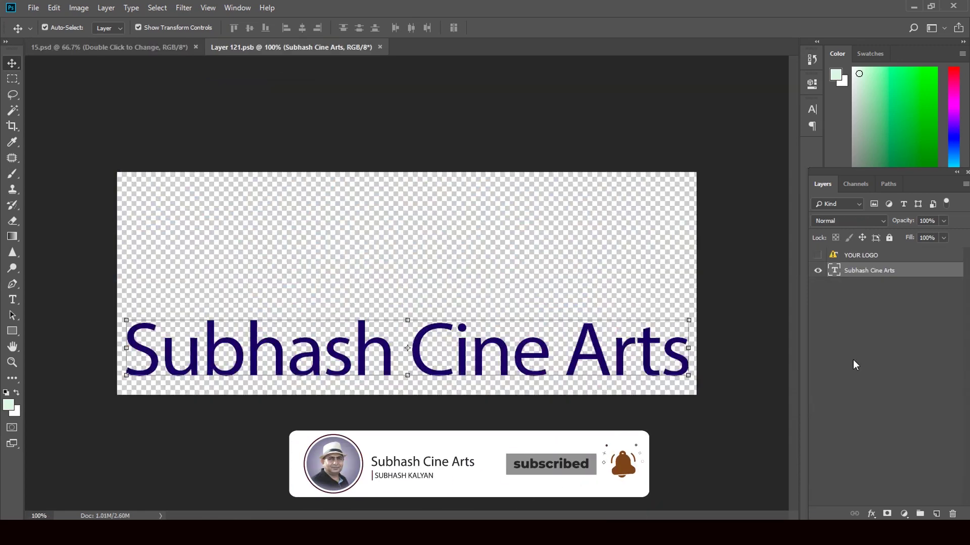
Replace the logo text with the new studio name and save Layer 121.psb back into the flyer
{"action": "double_click", "coordinate": [833, 271]}
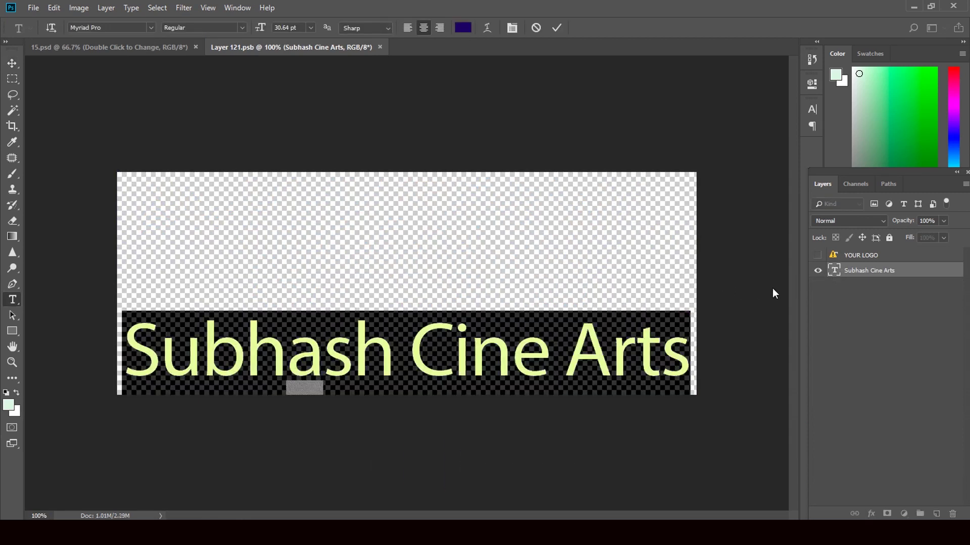
{"action": "type", "text": "Subhas"}
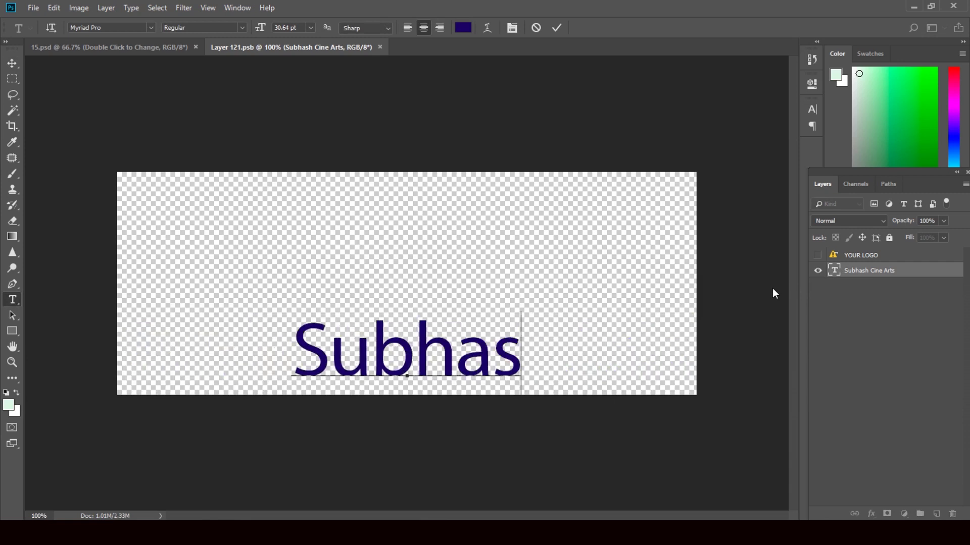
{"action": "type", "text": "h Ci"}
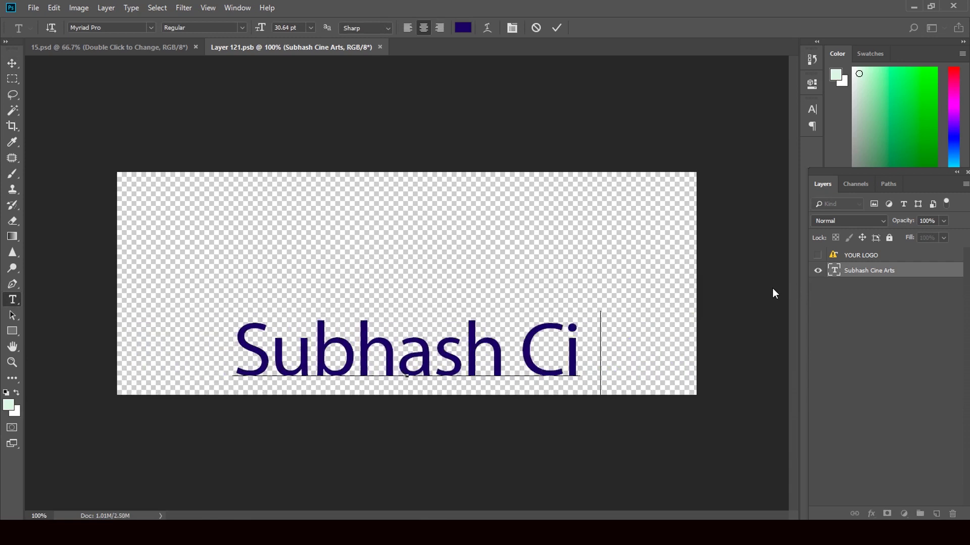
{"action": "type", "text": "ne A"}
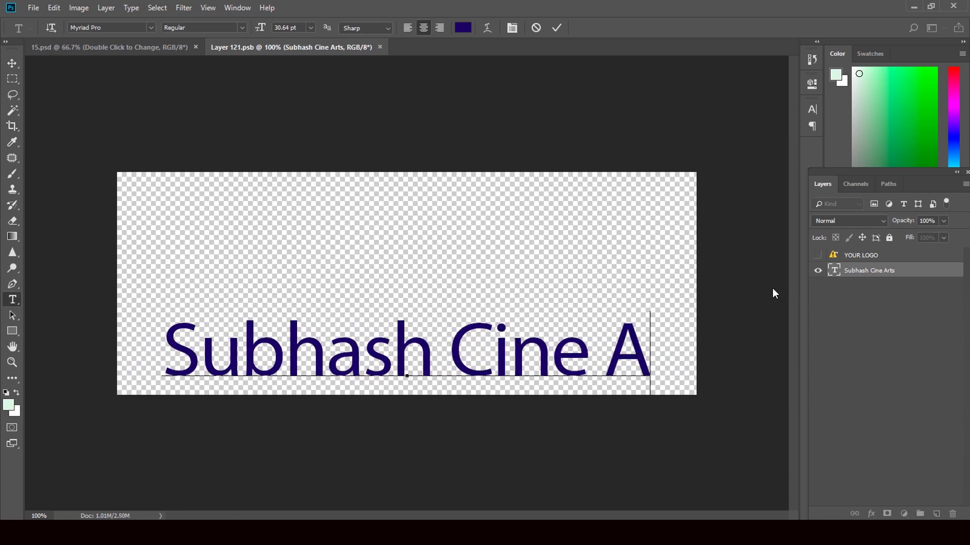
{"action": "type", "text": "rts"}
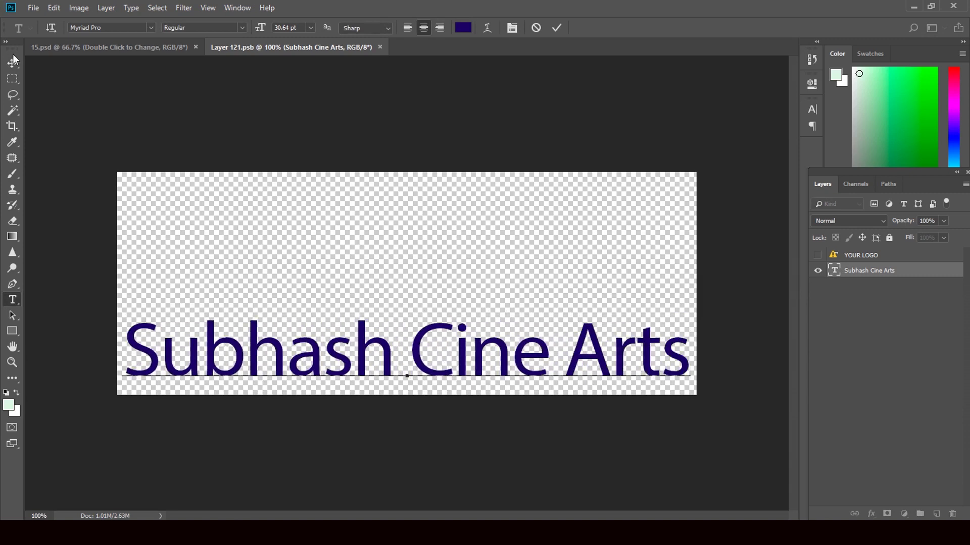
{"action": "left_click", "coordinate": [12, 59]}
{"action": "left_click", "coordinate": [383, 47]}
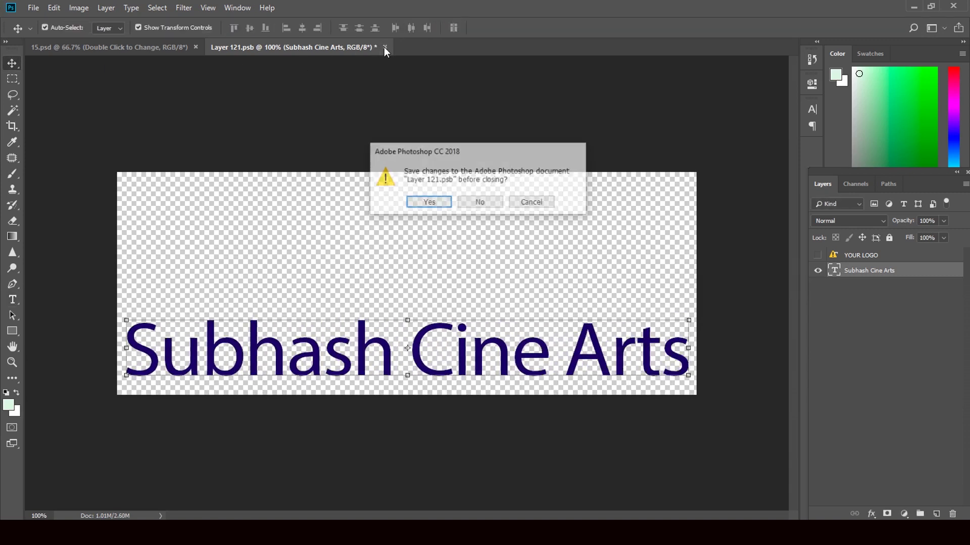
{"action": "left_click", "coordinate": [433, 201]}
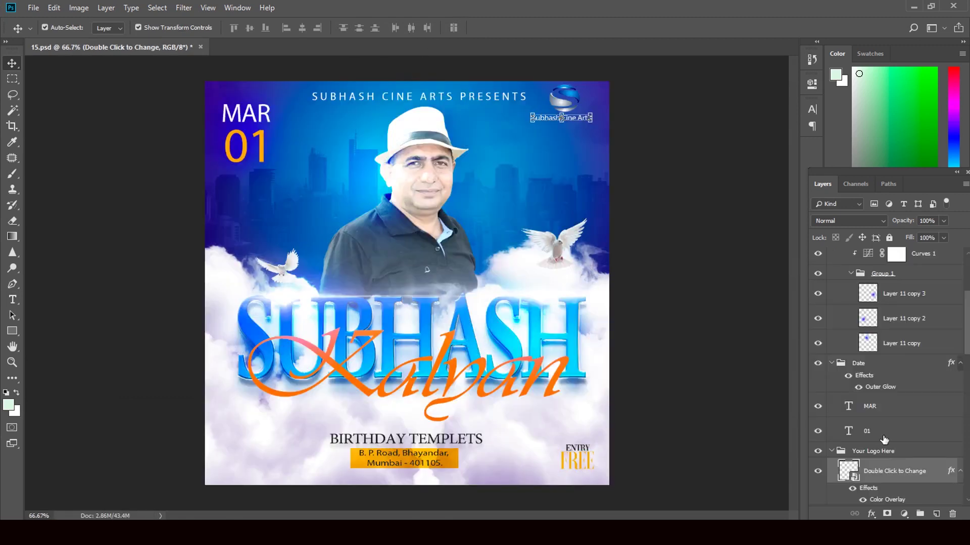
Check the caption under the top-right S logo, then select the orange script name layer
{"action": "left_click_drag", "start_coordinate": [967, 323], "coordinate": [968, 404]}
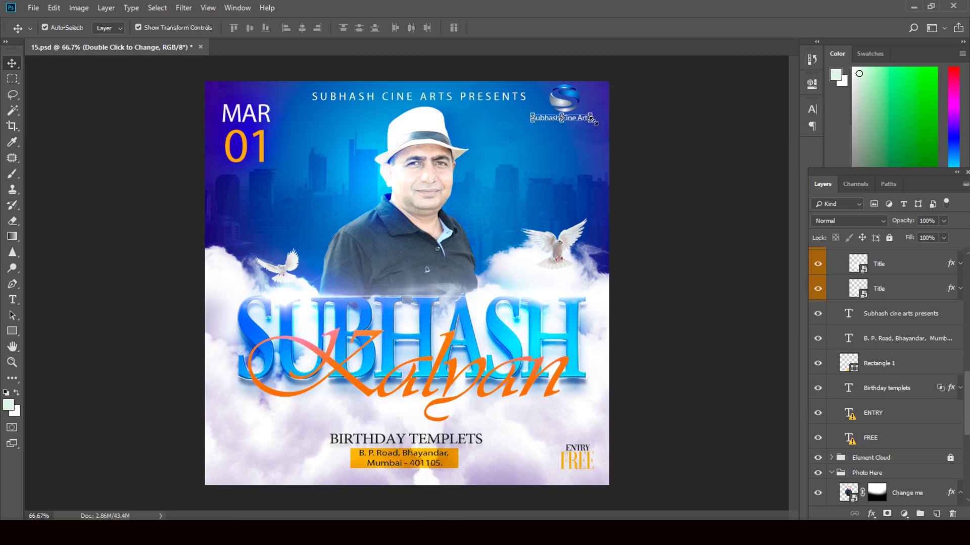
{"action": "left_click", "coordinate": [13, 299]}
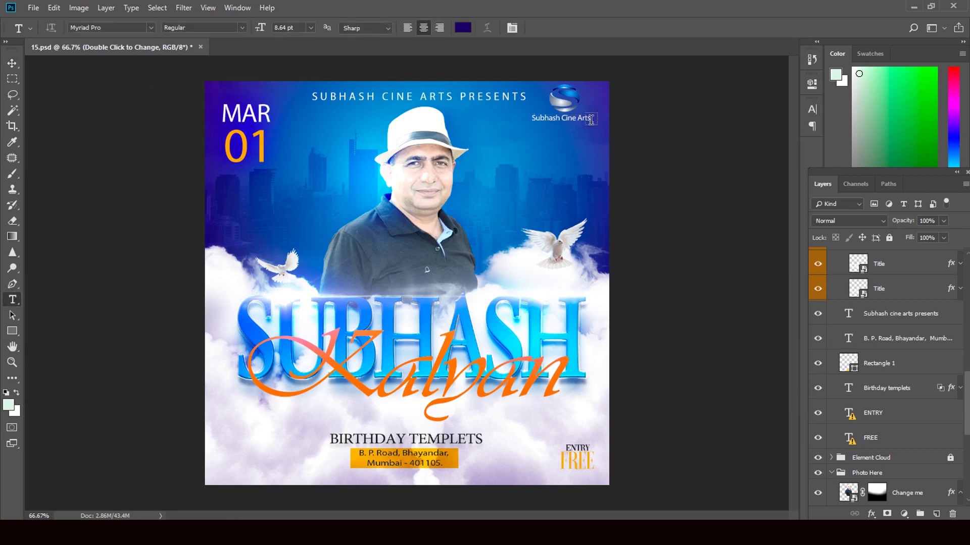
{"action": "left_click", "coordinate": [590, 120]}
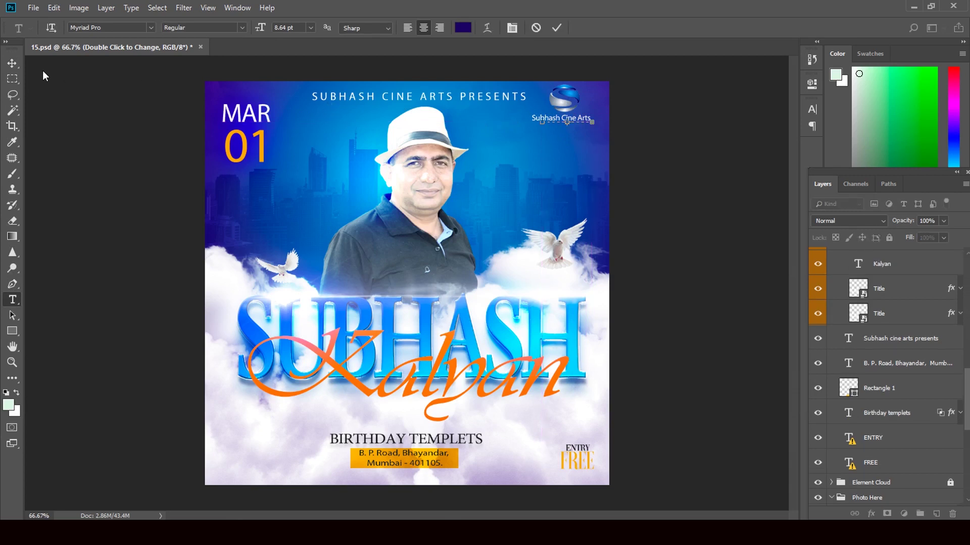
{"action": "left_click", "coordinate": [18, 62]}
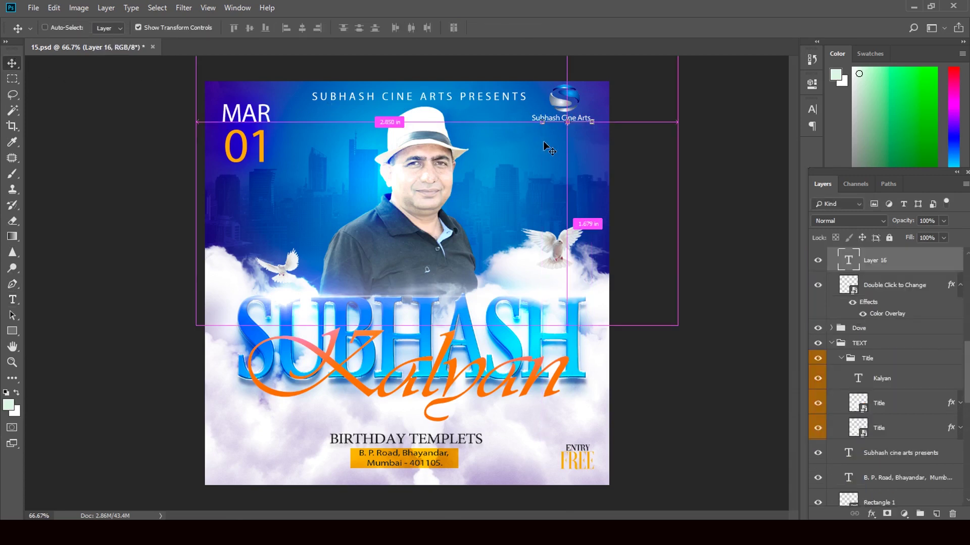
{"action": "key", "text": "ctrl"}
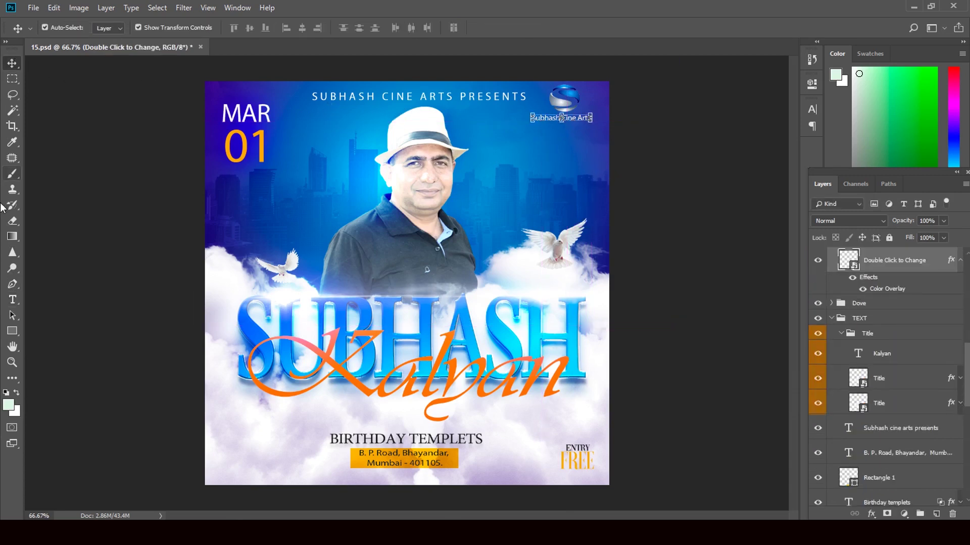
{"action": "left_click", "coordinate": [12, 300]}
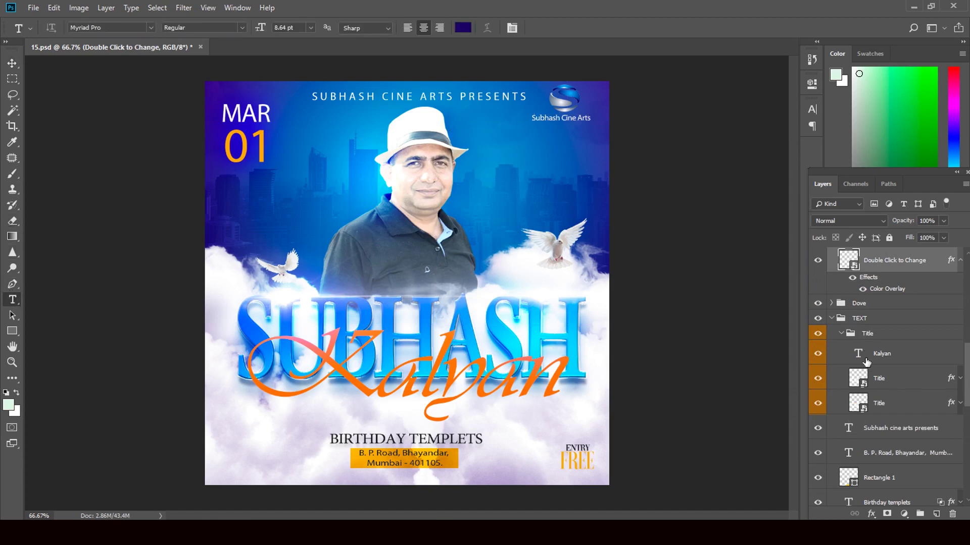
{"action": "left_click", "coordinate": [882, 356]}
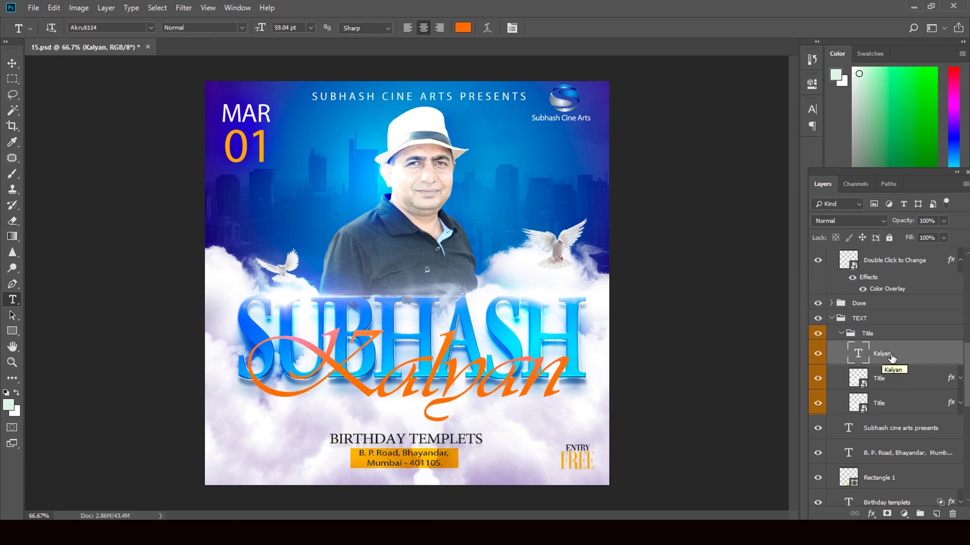
Retype the top headline without the word 'PRESENTS', keeping the studio name in capitals
{"action": "left_click", "coordinate": [896, 431]}
{"action": "double_click", "coordinate": [895, 430]}
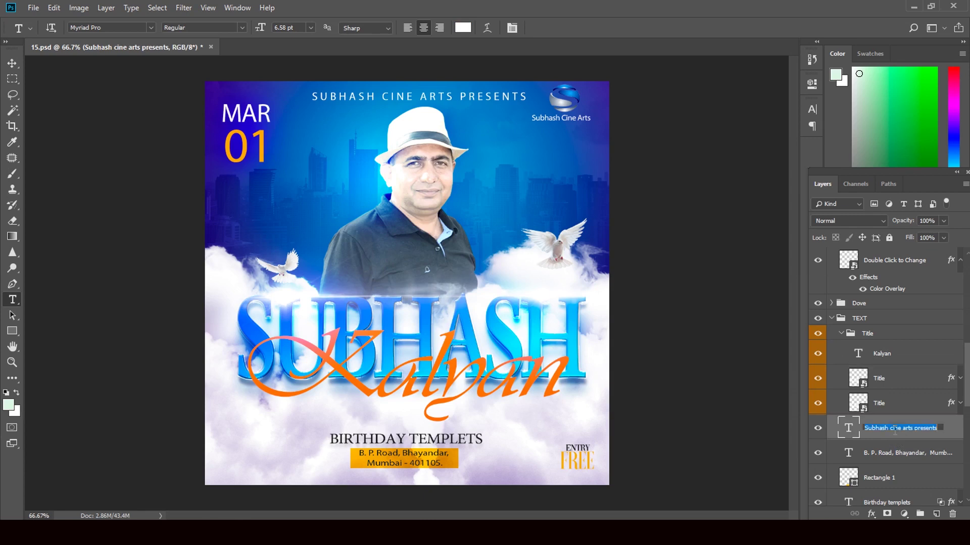
{"action": "double_click", "coordinate": [852, 431]}
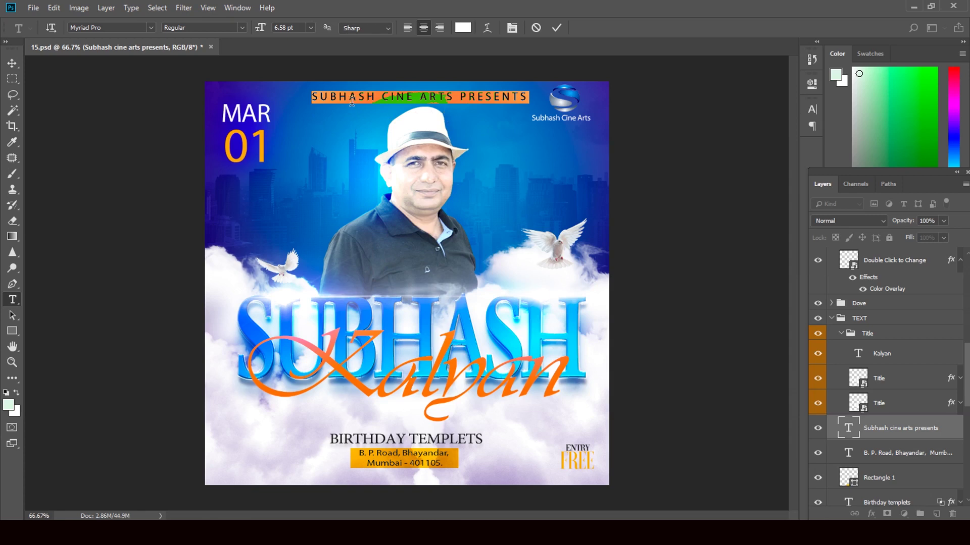
{"action": "type", "text": "SUBH"}
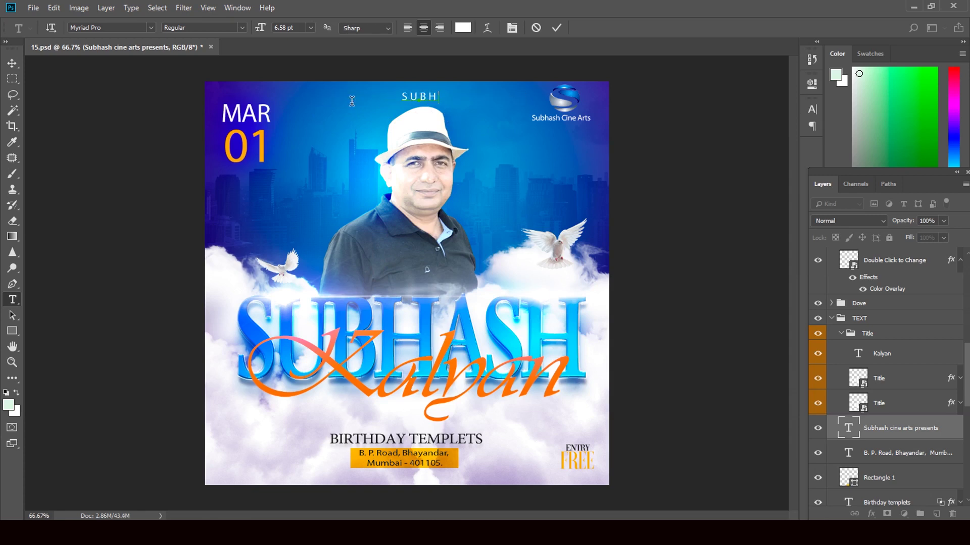
{"action": "type", "text": "ASH "}
{"action": "type", "text": "CINE "}
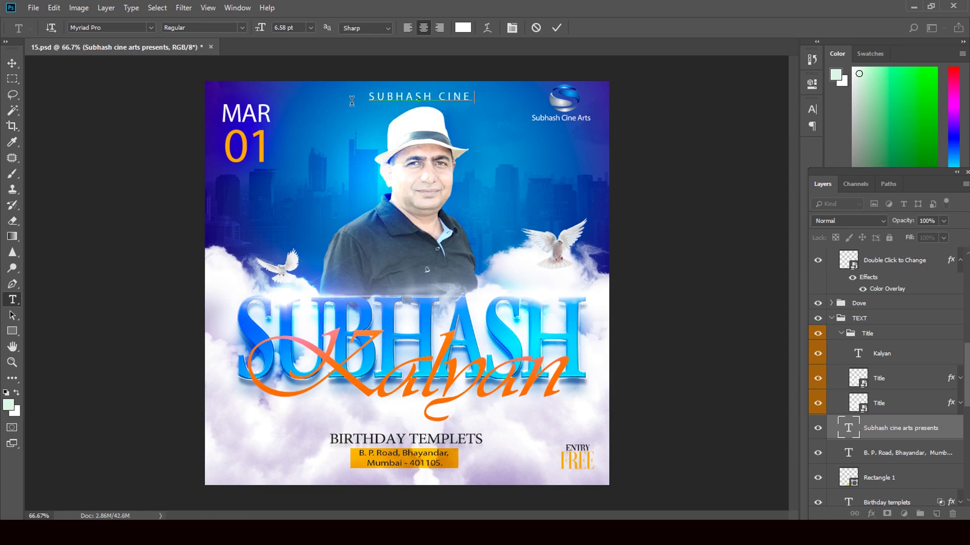
{"action": "type", "text": "AR"}
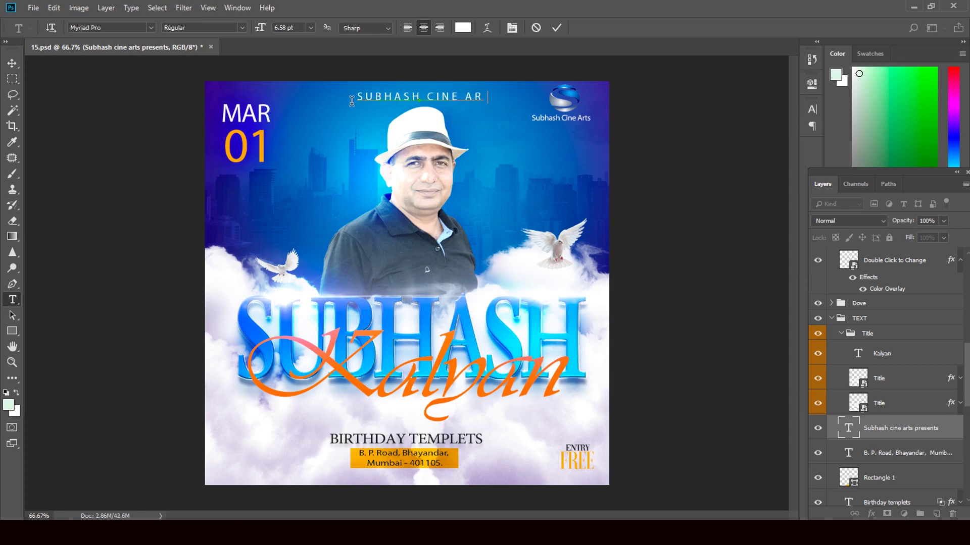
{"action": "type", "text": "TS"}
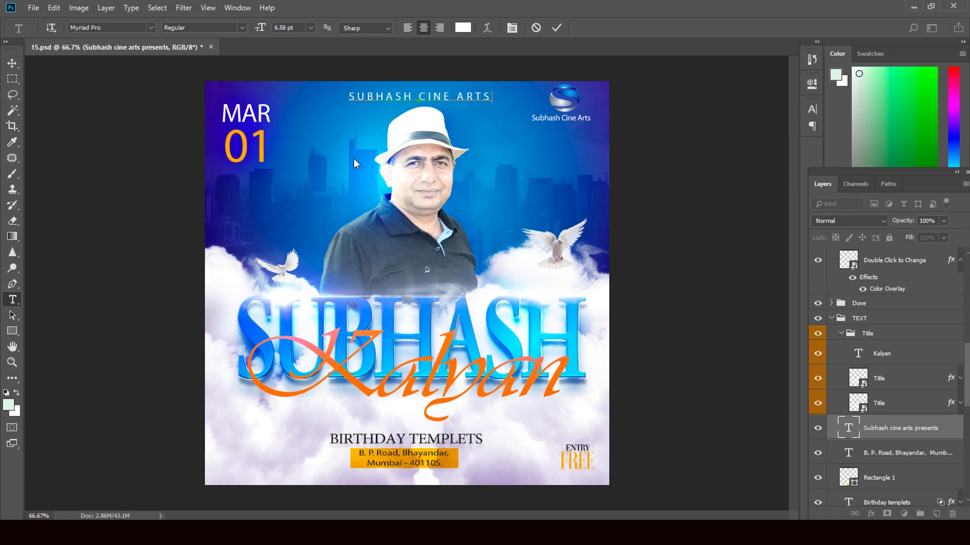
{"action": "left_click", "coordinate": [13, 63]}
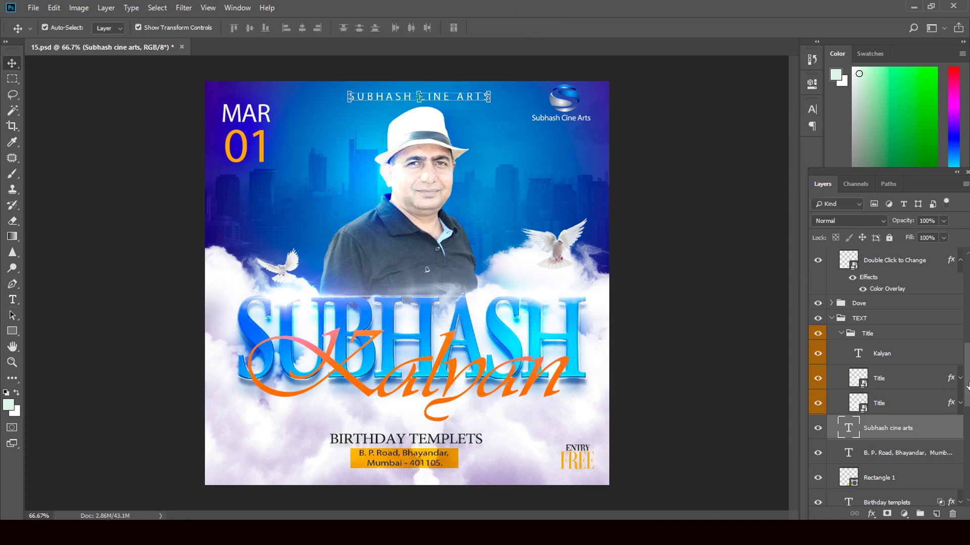
{"action": "left_click_drag", "start_coordinate": [965, 384], "coordinate": [965, 285]}
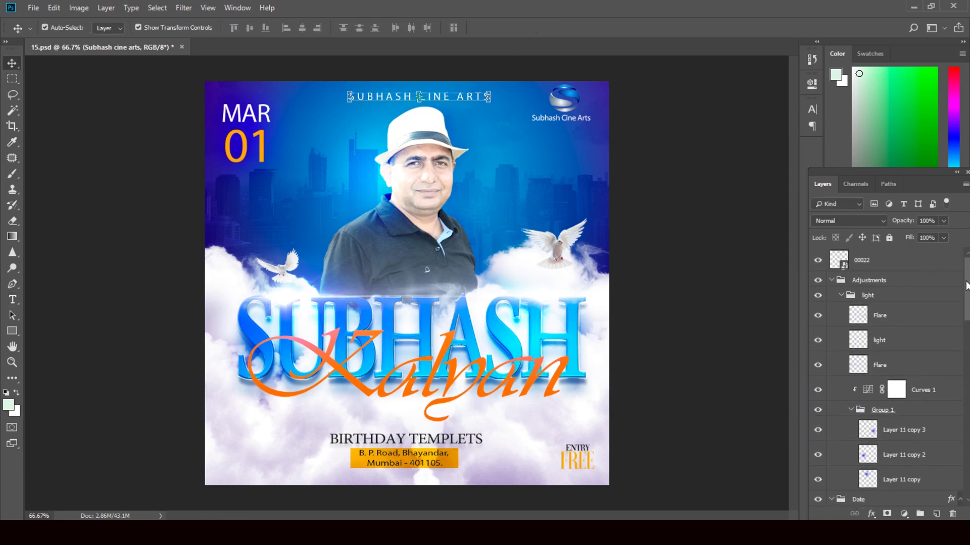
{"action": "double_click", "coordinate": [842, 266]}
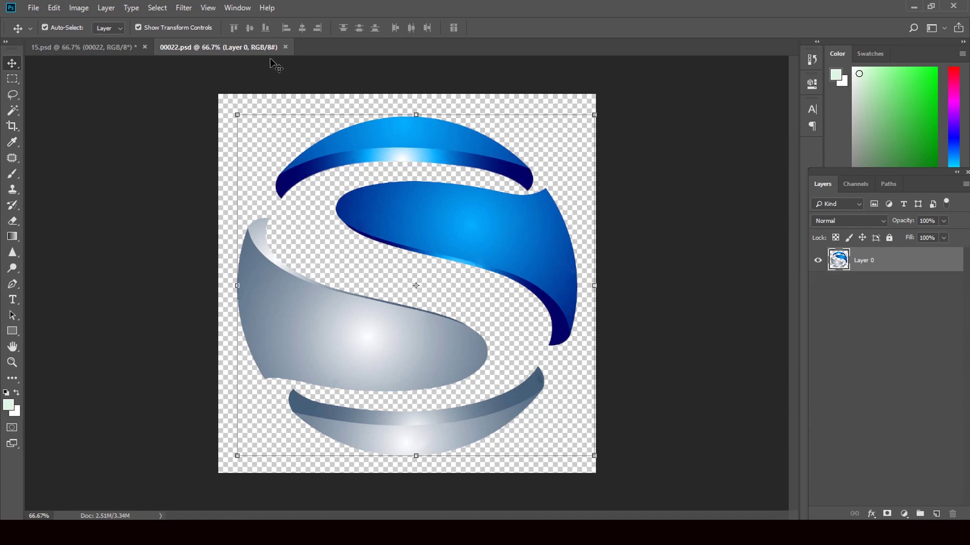
{"action": "left_click", "coordinate": [284, 47]}
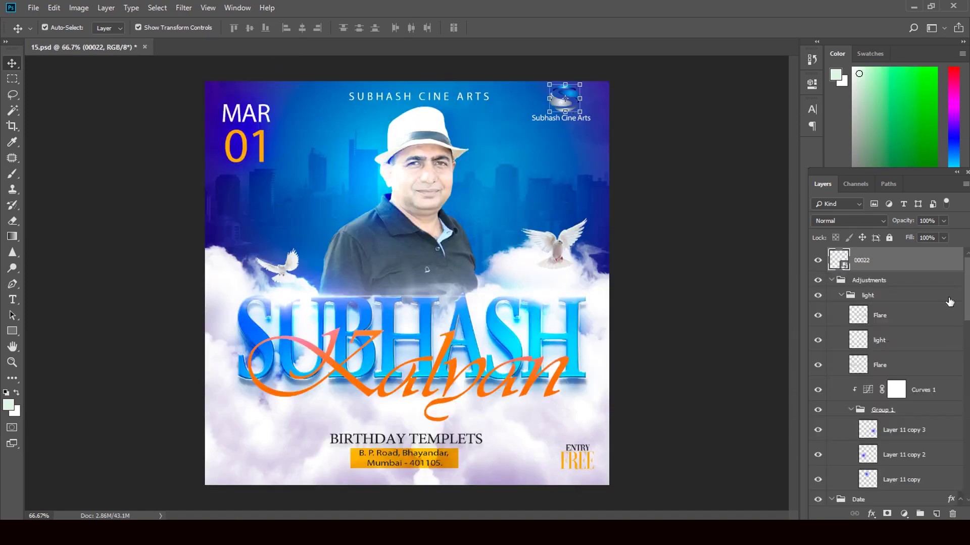
{"action": "mouse_move", "coordinate": [968, 286]}
{"action": "left_mouse_down"}
{"action": "mouse_move", "coordinate": [969, 306]}
{"action": "mouse_move", "coordinate": [968, 275]}
{"action": "left_mouse_up"}
{"action": "left_click", "coordinate": [817, 318]}
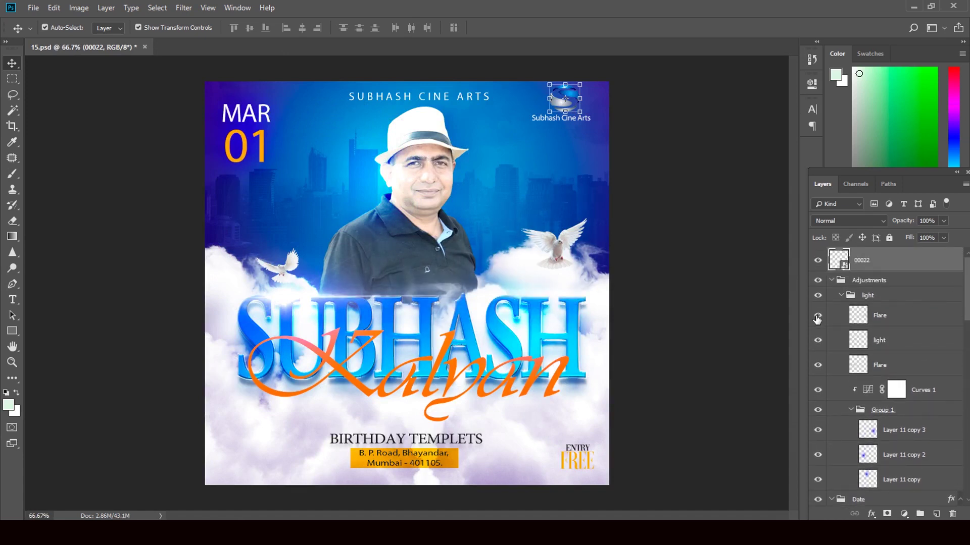
{"action": "left_click", "coordinate": [817, 317]}
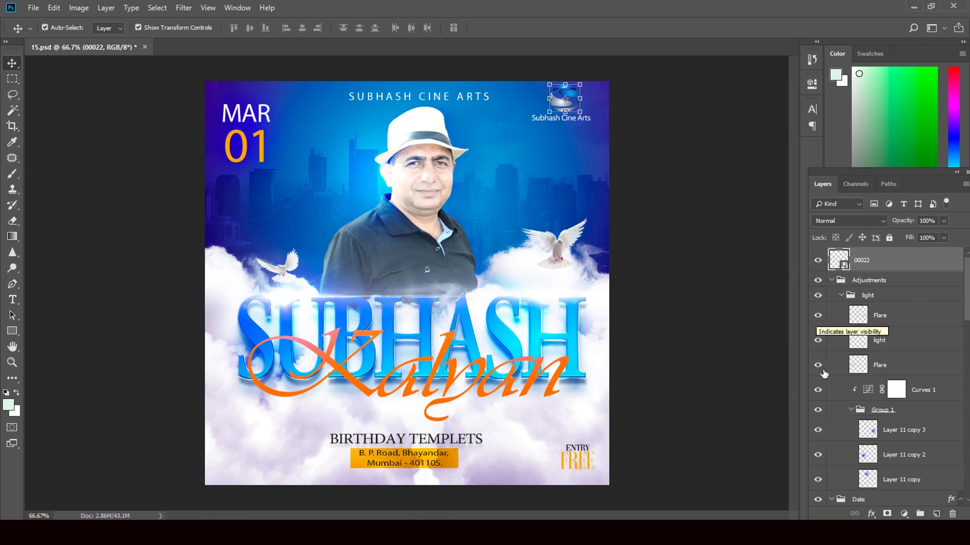
{"action": "left_click", "coordinate": [818, 341]}
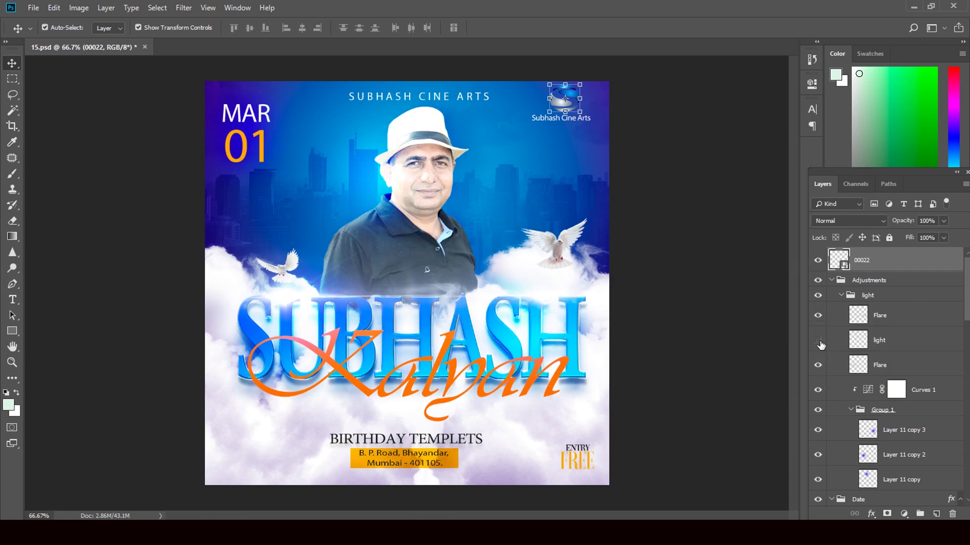
{"action": "left_click", "coordinate": [820, 344]}
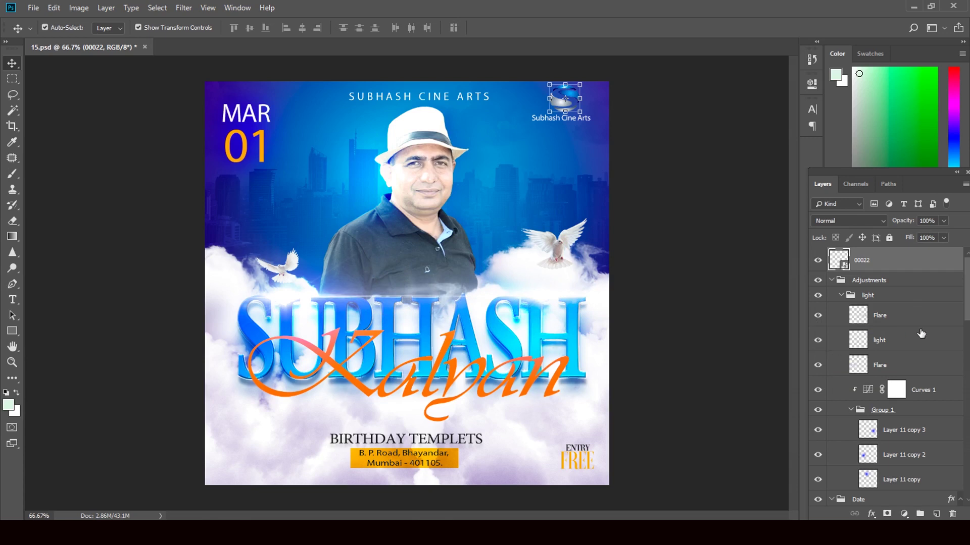
{"action": "left_click_drag", "start_coordinate": [966, 312], "coordinate": [962, 440]}
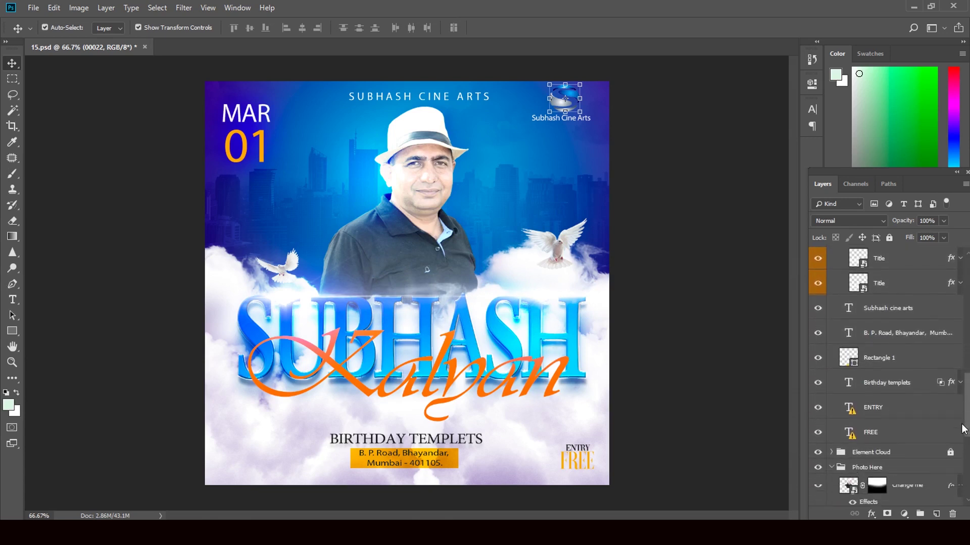
Open the 'Change me' photo placeholder smart object and delete its old portrait layer
{"action": "scroll", "coordinate": [962, 439], "scroll_direction": "down", "scroll_amount": 2}
{"action": "scroll", "coordinate": [909, 420], "scroll_direction": "down", "scroll_amount": 1}
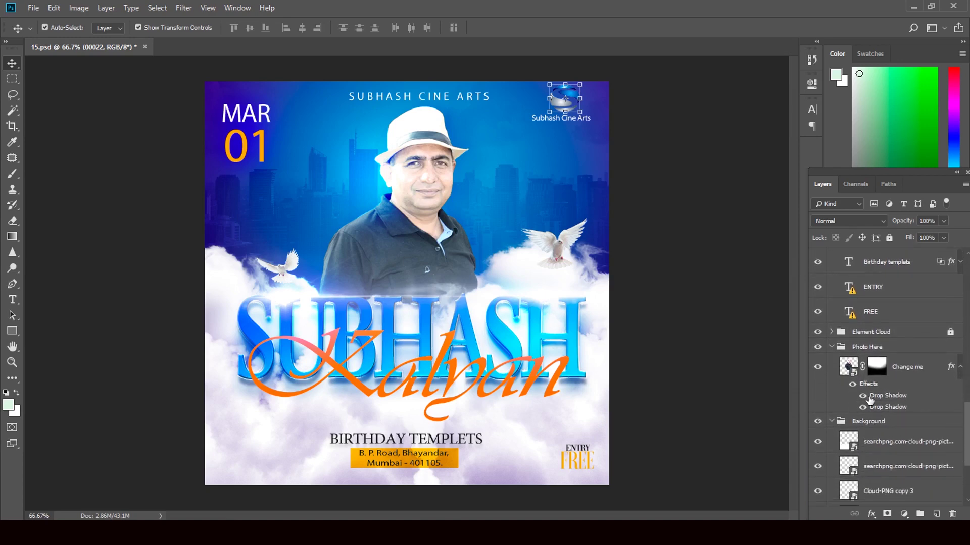
{"action": "double_click", "coordinate": [848, 367]}
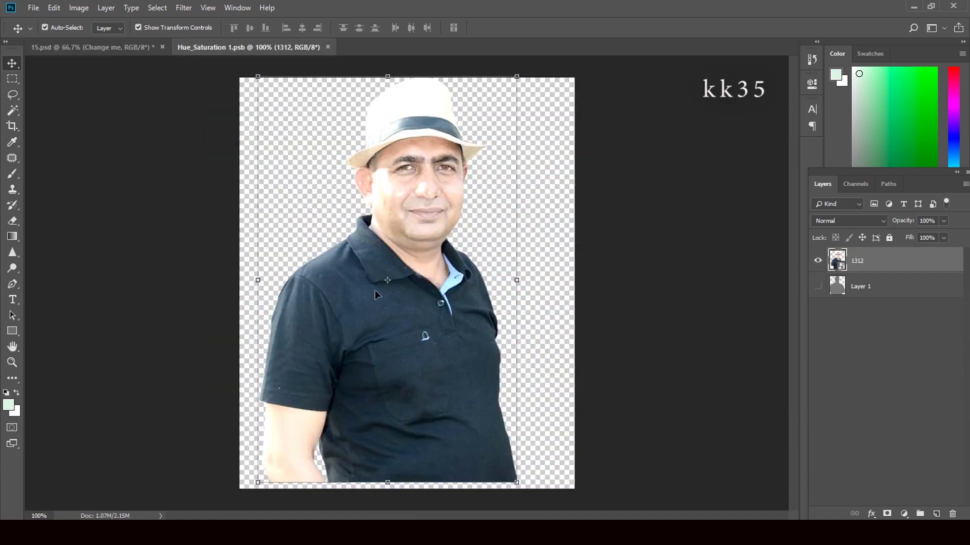
{"action": "key", "text": "Delete"}
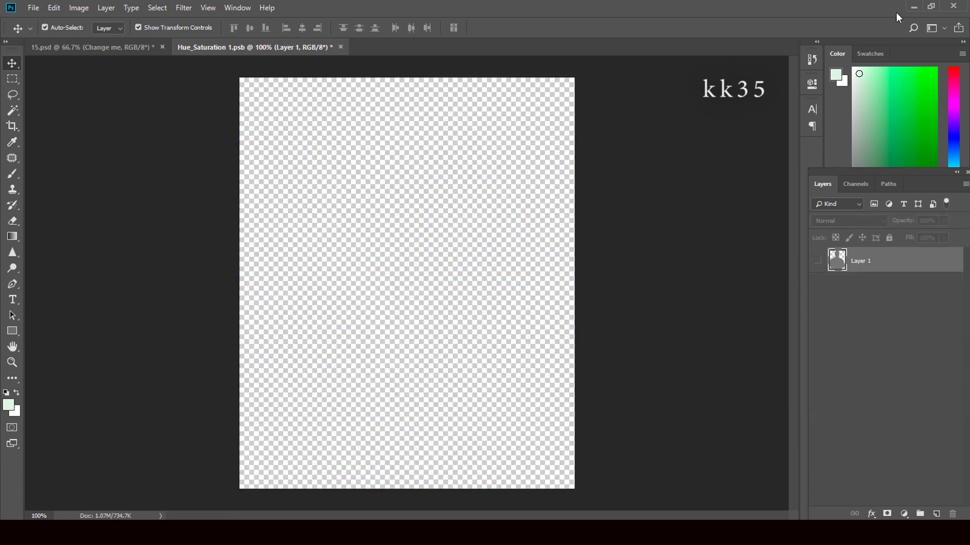
Drag the 1312 photo from the photo folder on Local Disk (E:) into the placeholder
{"action": "left_click", "coordinate": [912, 9]}
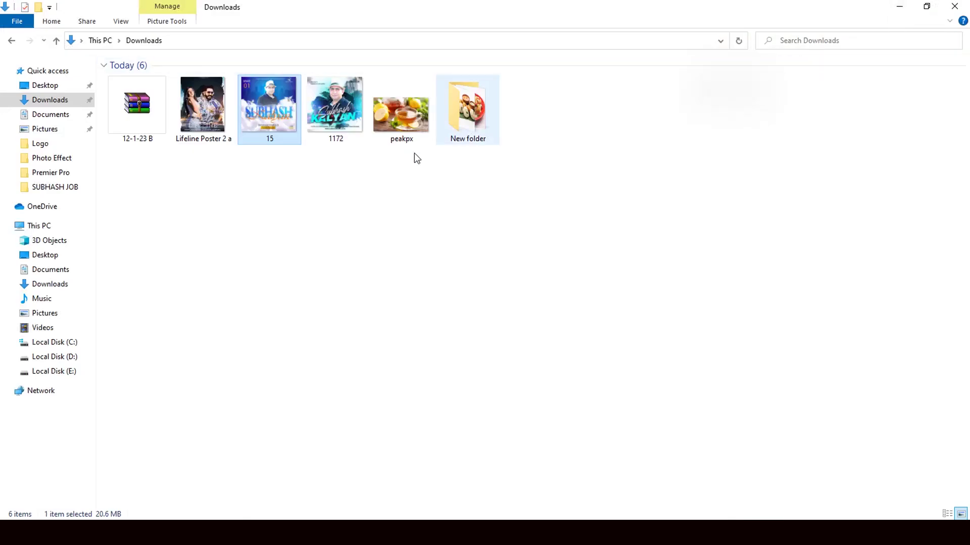
{"action": "left_click", "coordinate": [65, 372]}
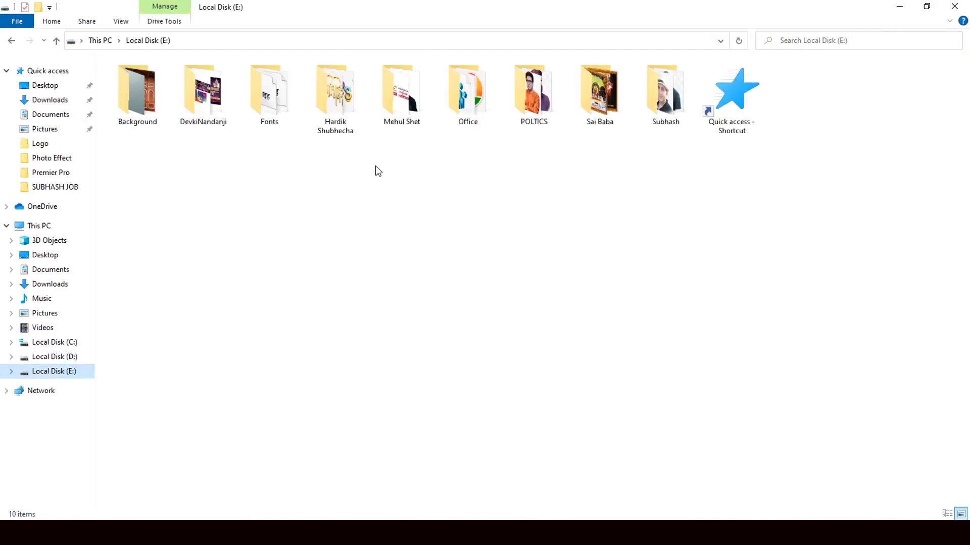
{"action": "left_click", "coordinate": [648, 93]}
{"action": "double_click", "coordinate": [650, 97]}
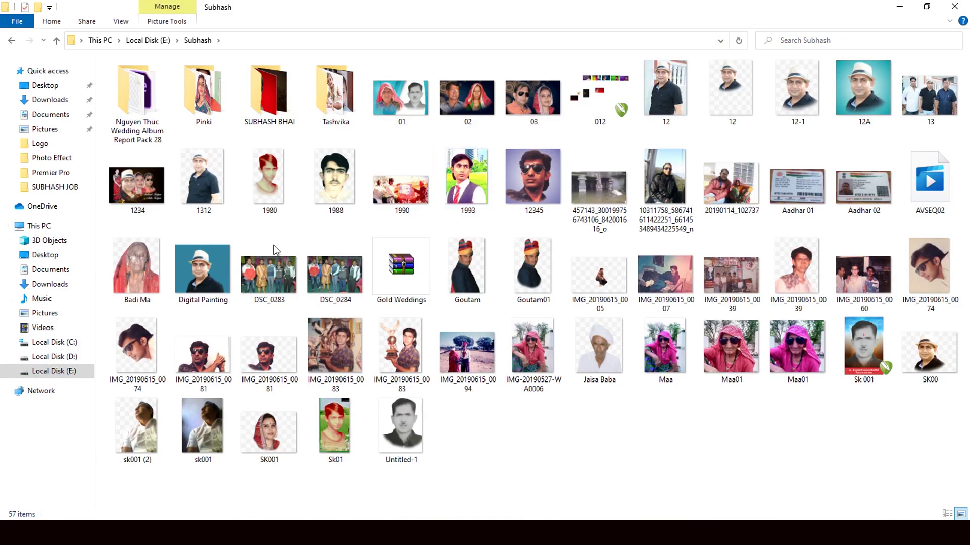
{"action": "left_click", "coordinate": [205, 186]}
{"action": "left_click_drag", "start_coordinate": [205, 186], "coordinate": [405, 308]}
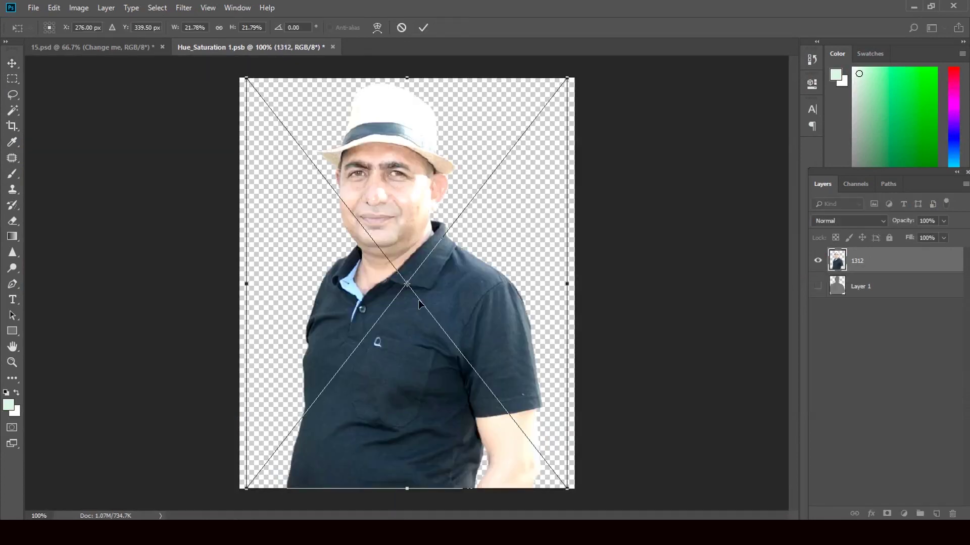
Flip the placed 1312 photo horizontally and stretch it to fill the placeholder width
{"action": "left_click_drag", "start_coordinate": [533, 297], "coordinate": [99, 284]}
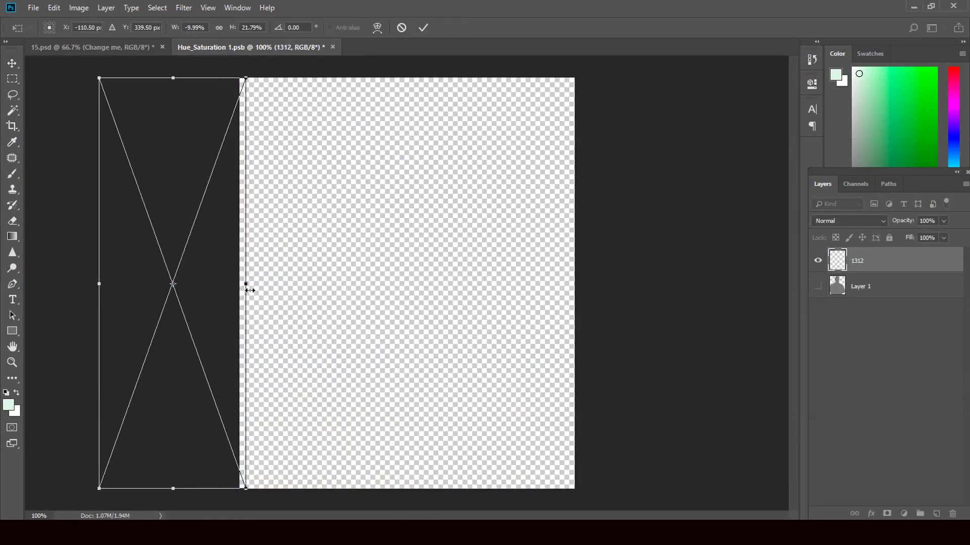
{"action": "mouse_move", "coordinate": [246, 284]}
{"action": "left_mouse_down"}
{"action": "mouse_move", "coordinate": [328, 284]}
{"action": "mouse_move", "coordinate": [465, 309]}
{"action": "left_mouse_up"}
{"action": "left_click_drag", "start_coordinate": [298, 289], "coordinate": [257, 286]}
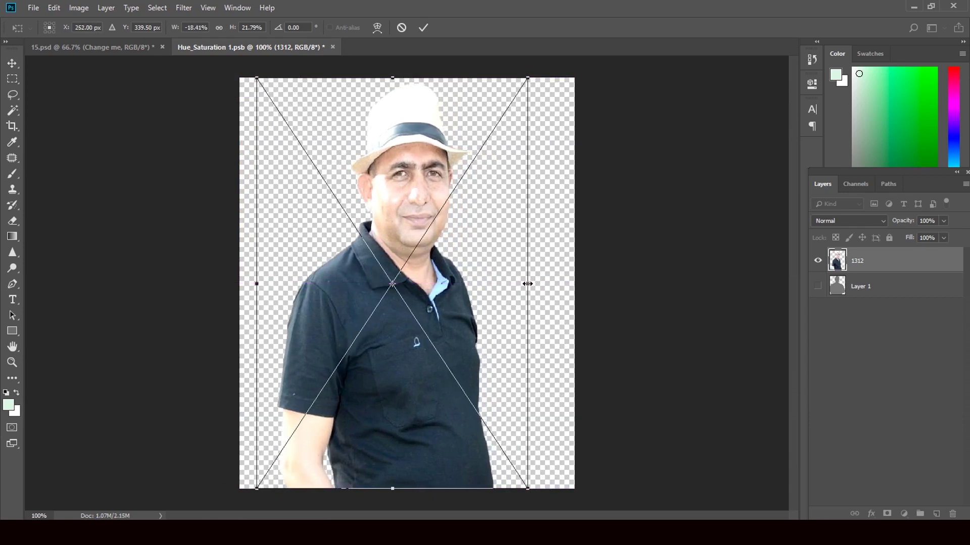
{"action": "left_click_drag", "start_coordinate": [527, 283], "coordinate": [559, 284]}
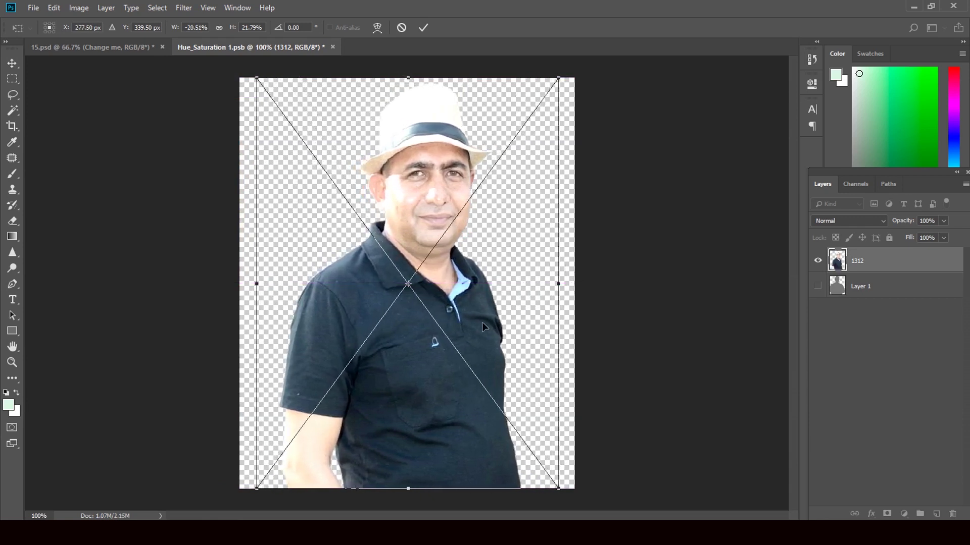
{"action": "left_click_drag", "start_coordinate": [470, 327], "coordinate": [470, 327]}
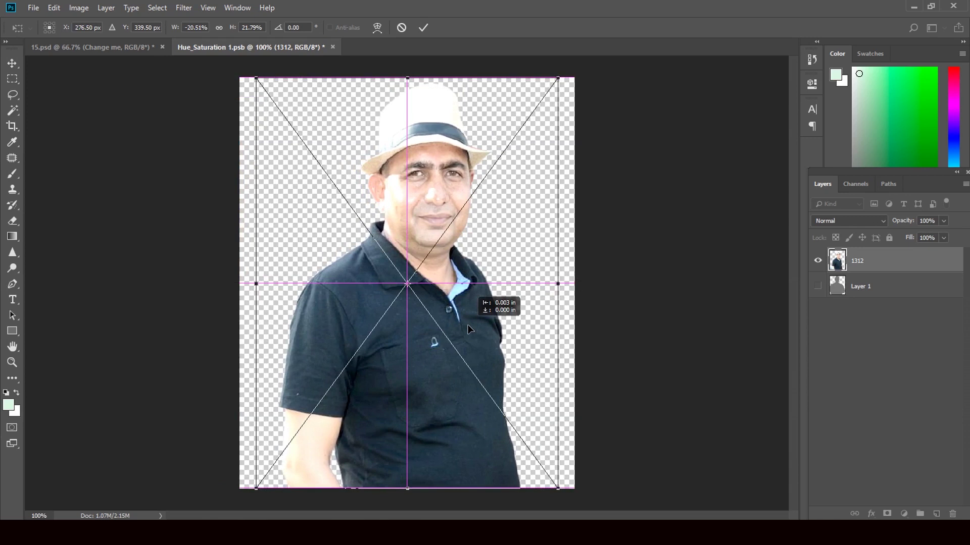
{"action": "left_click", "coordinate": [12, 63]}
Confirm the placement and save Hue_Saturation 1.psb back into the flyer
{"action": "left_click", "coordinate": [433, 202]}
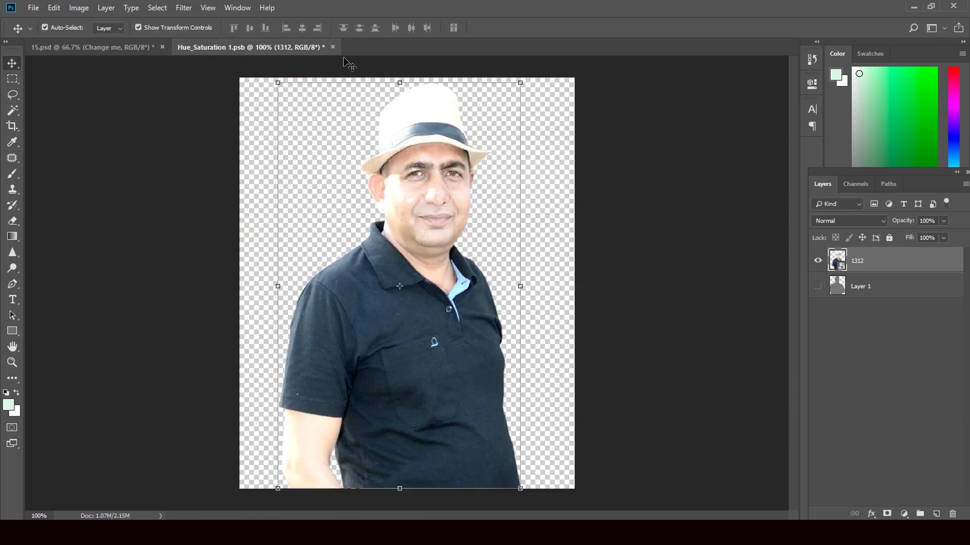
{"action": "left_click", "coordinate": [332, 46]}
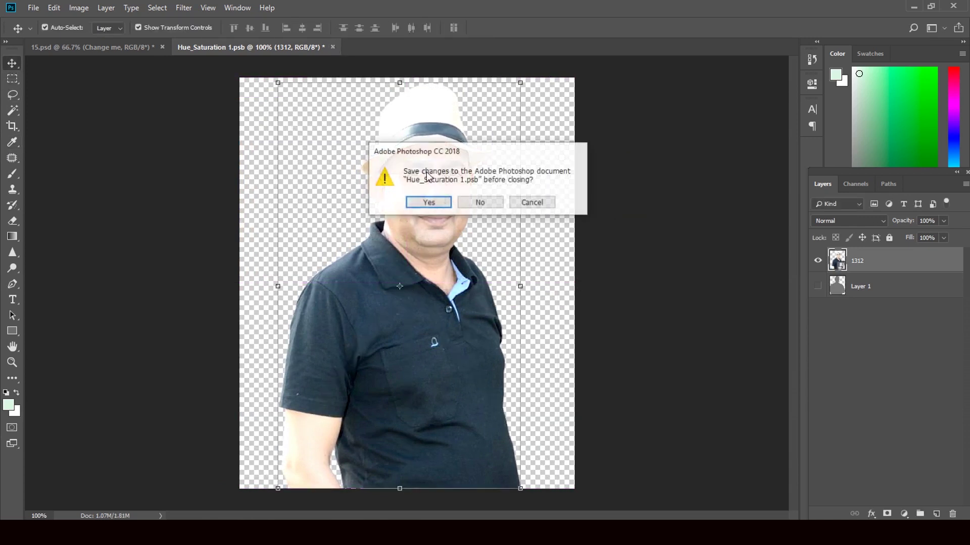
{"action": "left_click", "coordinate": [434, 202]}
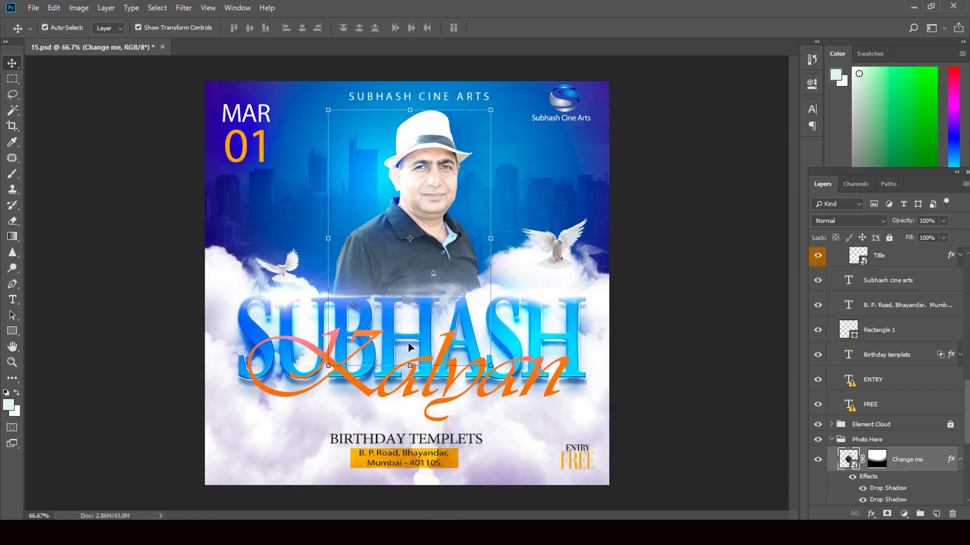
Select the right and left dove layers on the flyer
{"action": "left_click", "coordinate": [511, 375]}
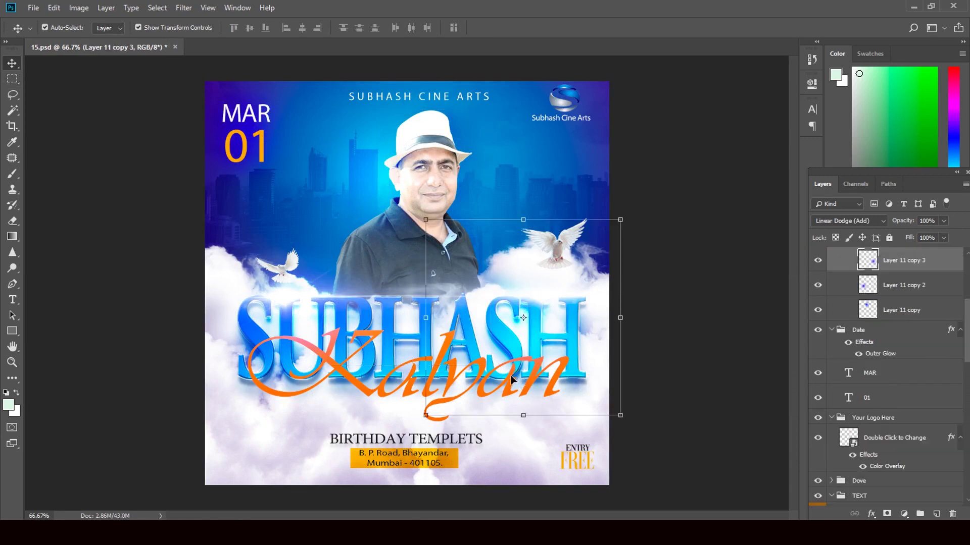
{"action": "left_click", "coordinate": [322, 368]}
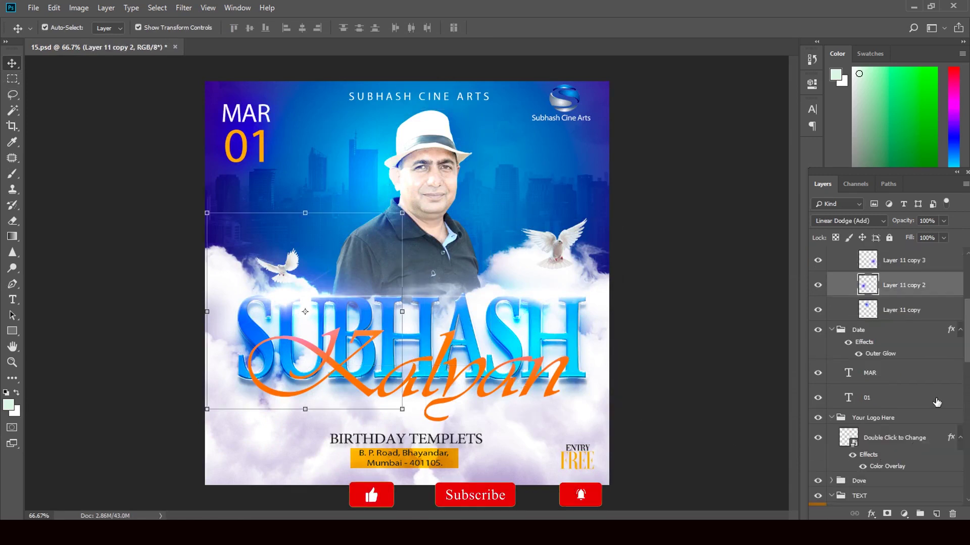
{"action": "scroll", "coordinate": [967, 357], "scroll_direction": "down", "scroll_amount": 5}
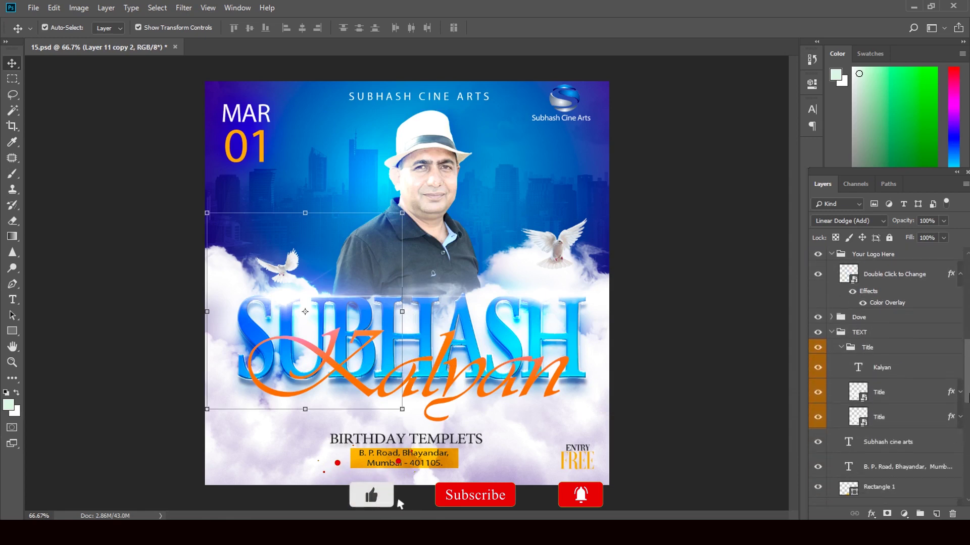
{"action": "scroll", "coordinate": [967, 357], "scroll_direction": "down", "scroll_amount": 2}
{"action": "scroll", "coordinate": [967, 358], "scroll_direction": "down", "scroll_amount": 1}
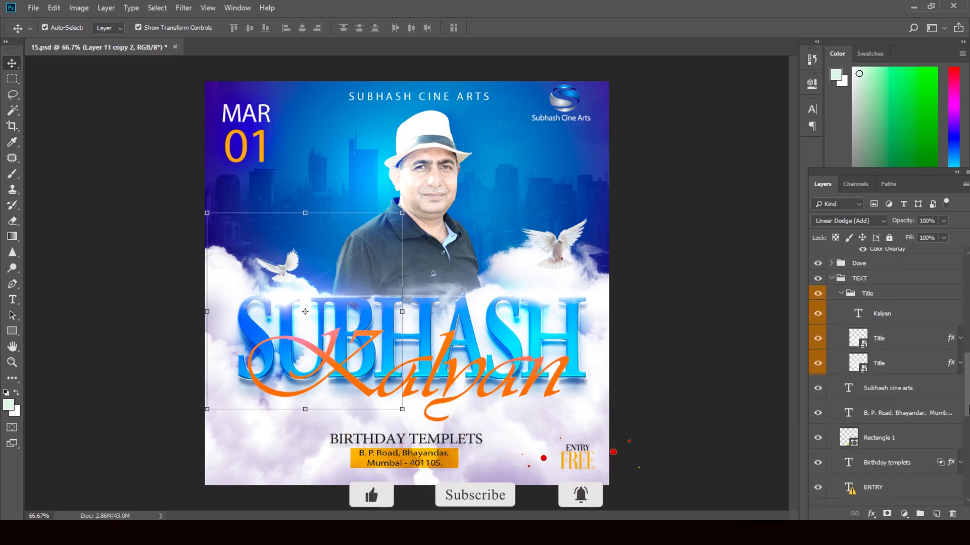
Retype the ending of the orange script name with 'an' and commit the edit
{"action": "double_click", "coordinate": [859, 316]}
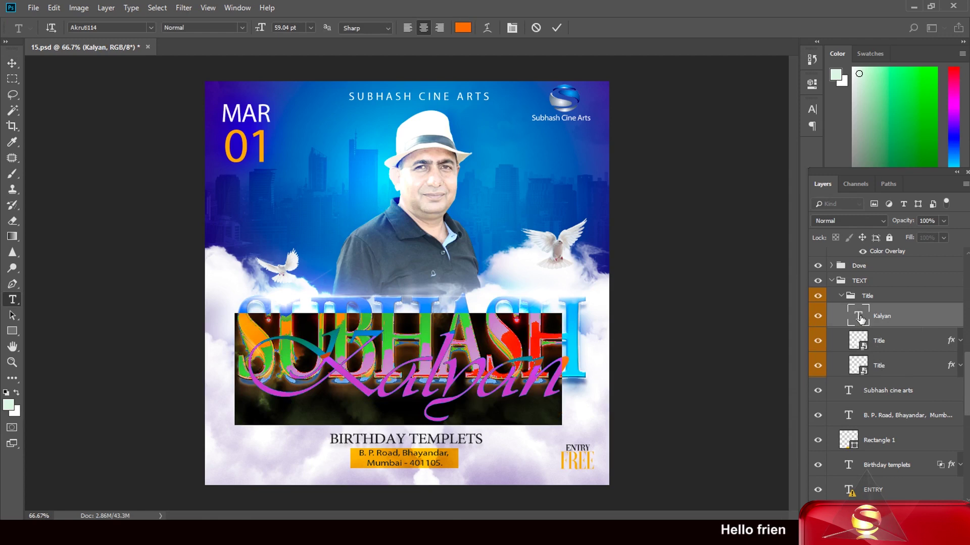
{"action": "key", "text": "ctrl+h"}
{"action": "key", "text": "BackSpace"}
{"action": "key", "text": "BackSpace"}
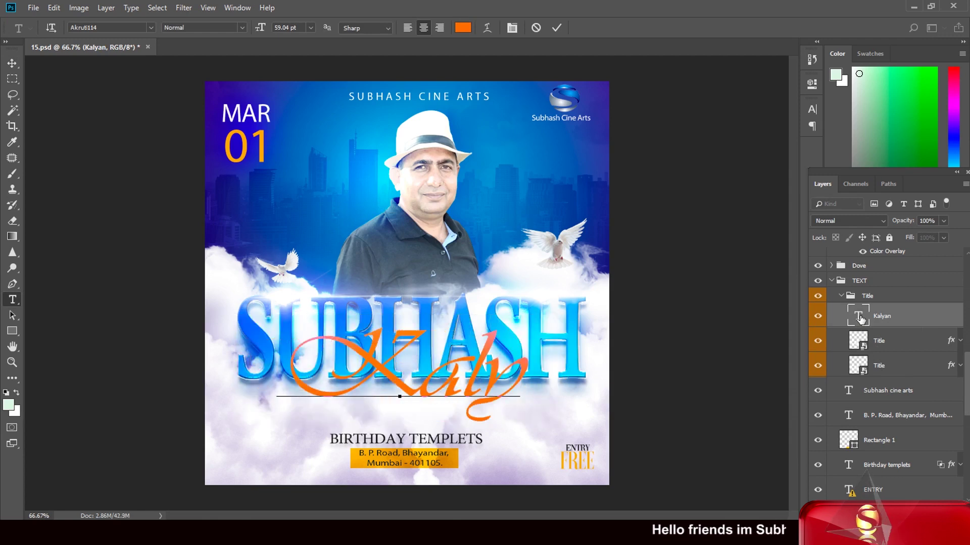
{"action": "type", "text": "an"}
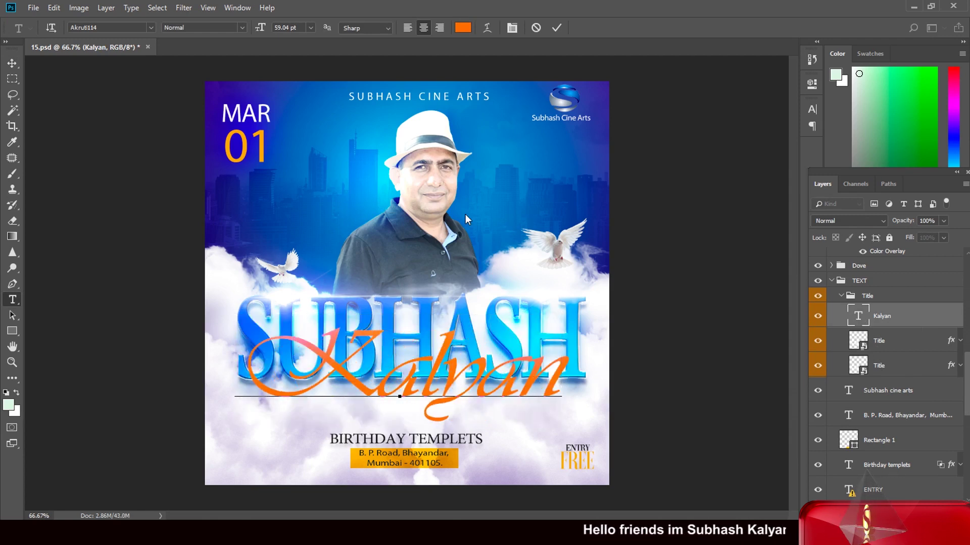
{"action": "left_click", "coordinate": [10, 64]}
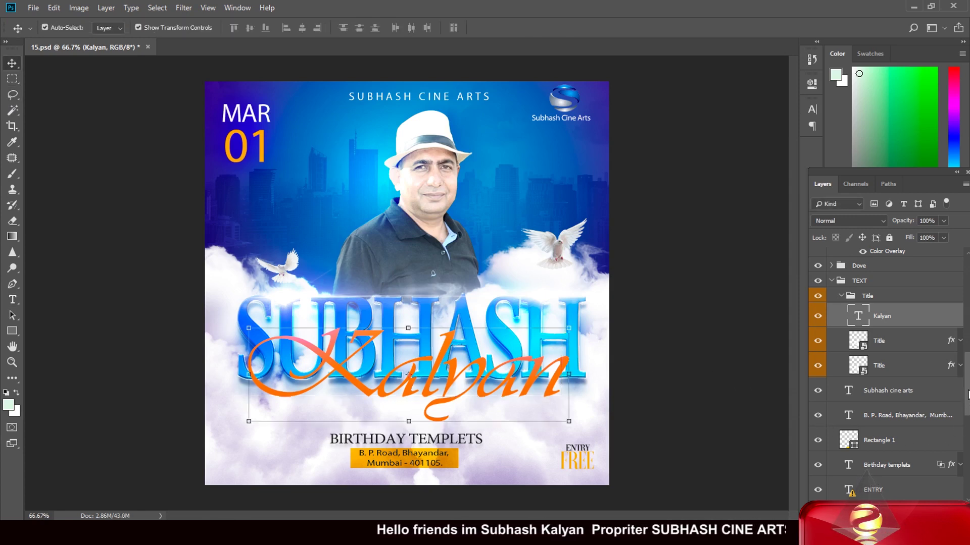
{"action": "mouse_move", "coordinate": [967, 399]}
{"action": "left_mouse_down"}
{"action": "mouse_move", "coordinate": [968, 374]}
{"action": "mouse_move", "coordinate": [968, 429]}
{"action": "left_mouse_up"}
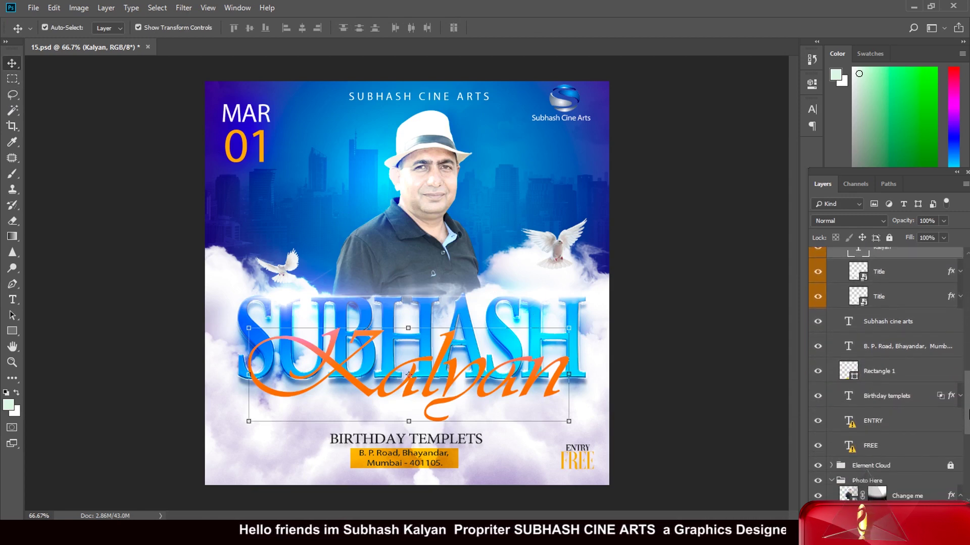
{"action": "mouse_move", "coordinate": [967, 445]}
{"action": "left_mouse_down"}
{"action": "mouse_move", "coordinate": [966, 483]}
{"action": "mouse_move", "coordinate": [963, 414]}
{"action": "left_mouse_up"}
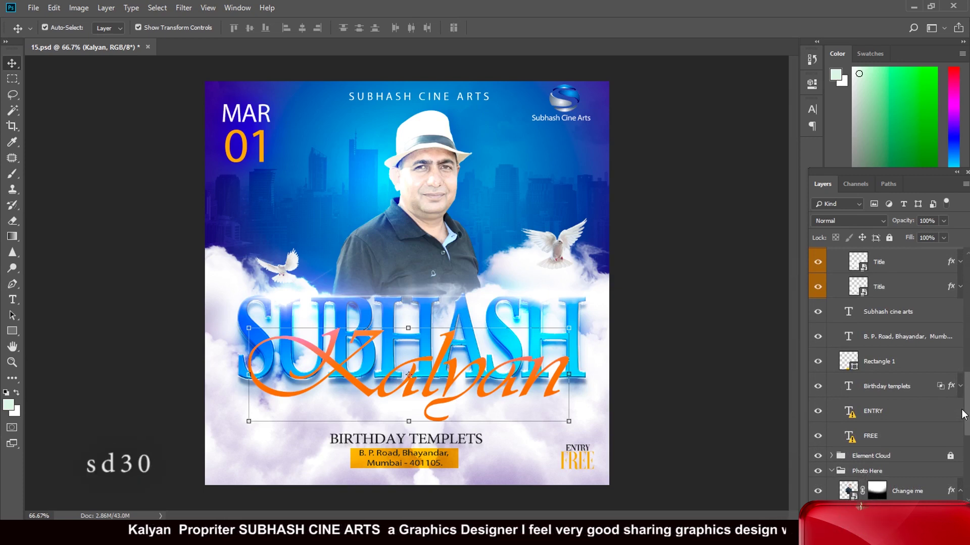
{"action": "left_click_drag", "start_coordinate": [963, 414], "coordinate": [965, 393]}
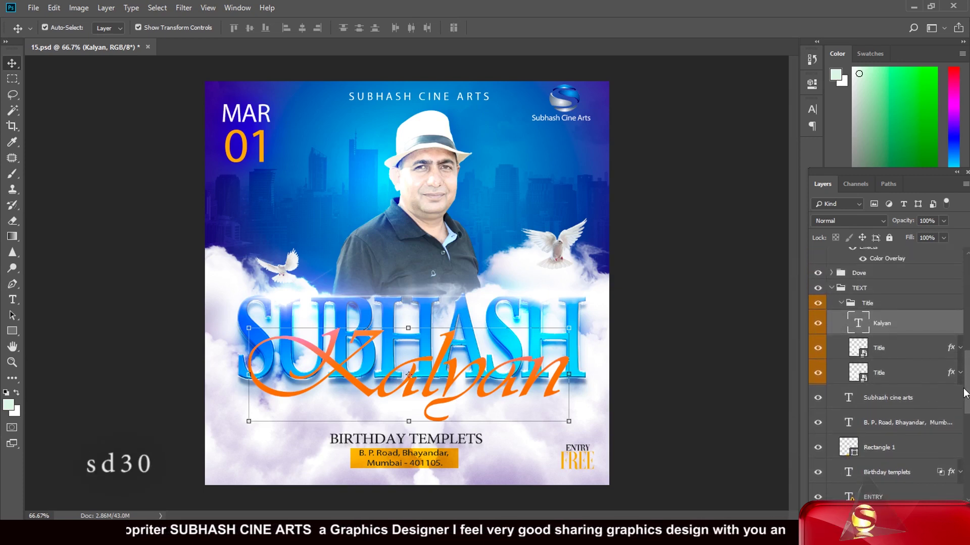
Replace the big blue title word inside CLUB.psb with the person's name in capitals, and save
{"action": "double_click", "coordinate": [865, 354]}
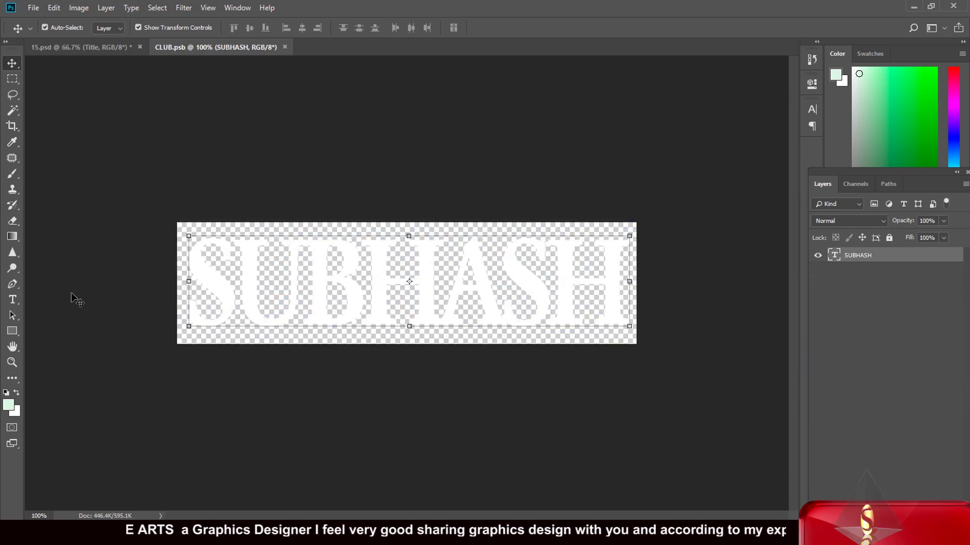
{"action": "left_click", "coordinate": [11, 300]}
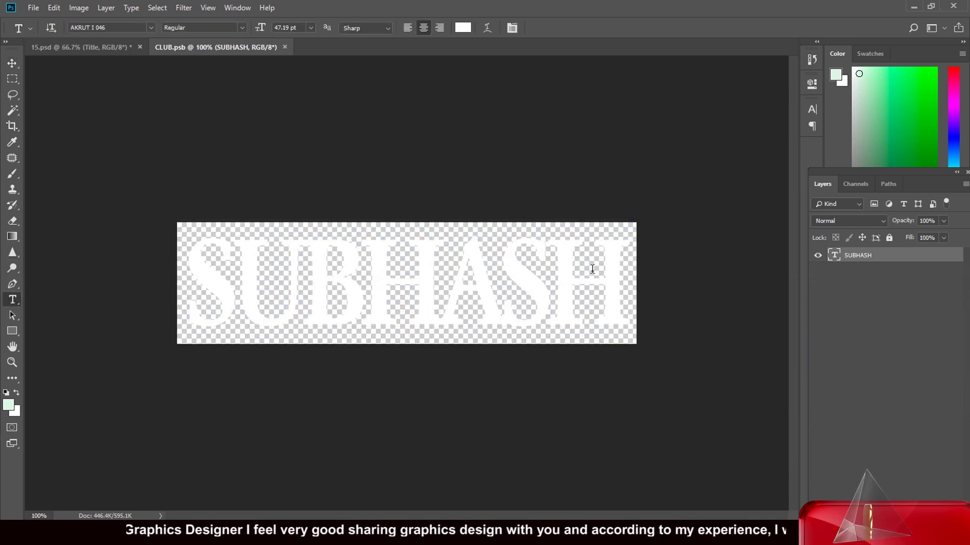
{"action": "left_click_drag", "start_coordinate": [629, 283], "coordinate": [176, 287]}
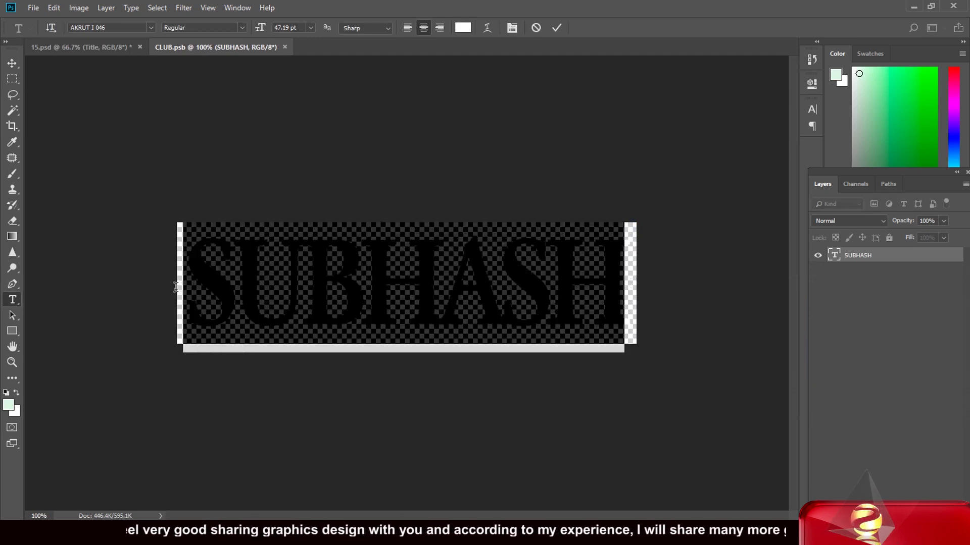
{"action": "type", "text": "Su"}
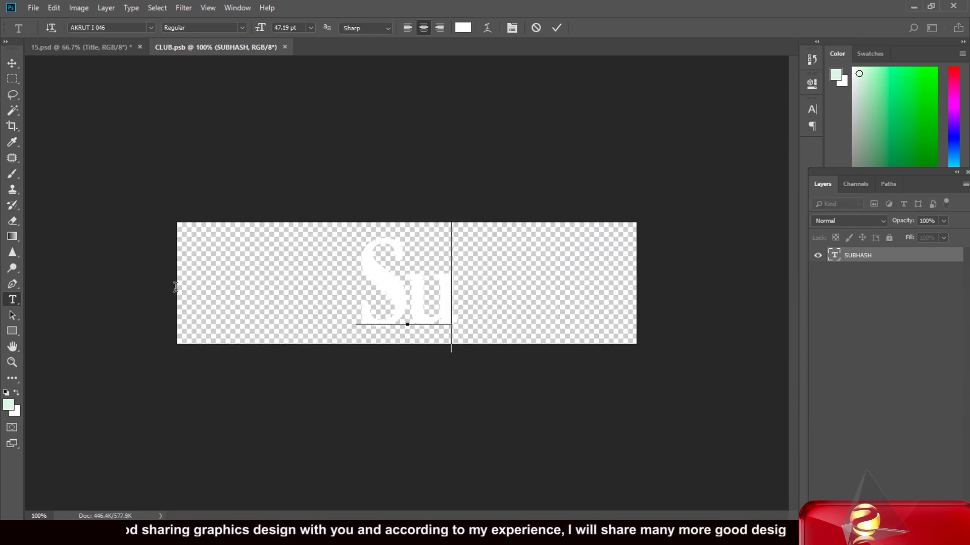
{"action": "key", "text": "BackSpace"}
{"action": "type", "text": "U"}
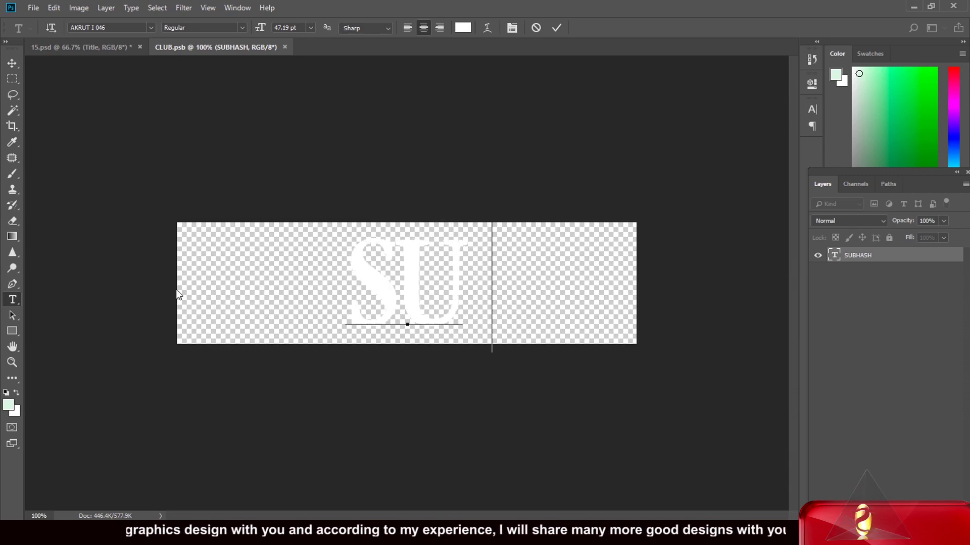
{"action": "type", "text": "BHASH"}
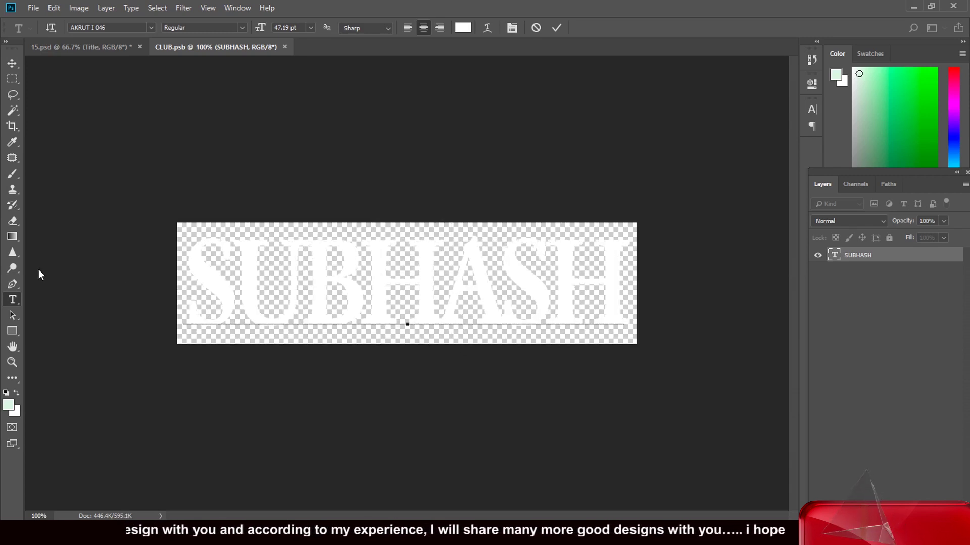
{"action": "left_click", "coordinate": [12, 63]}
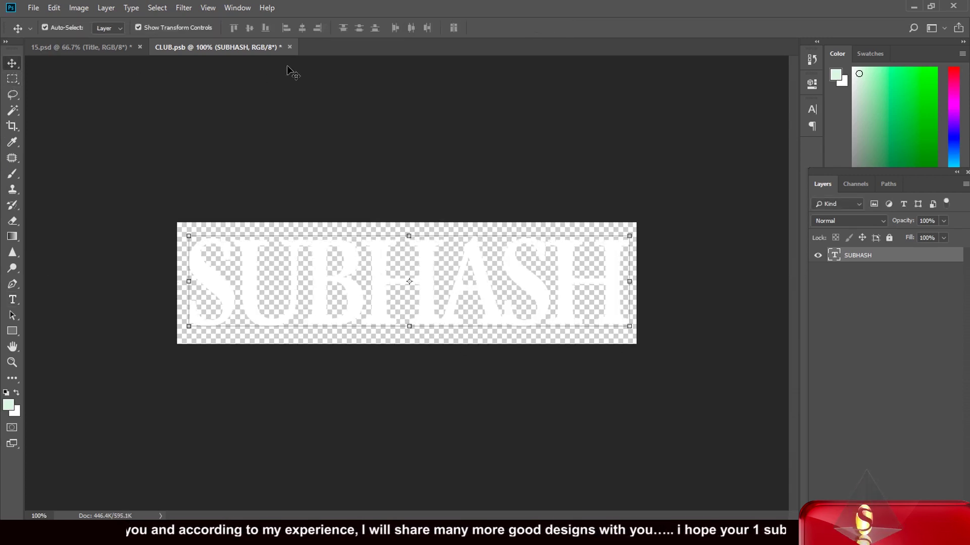
{"action": "left_click", "coordinate": [289, 46]}
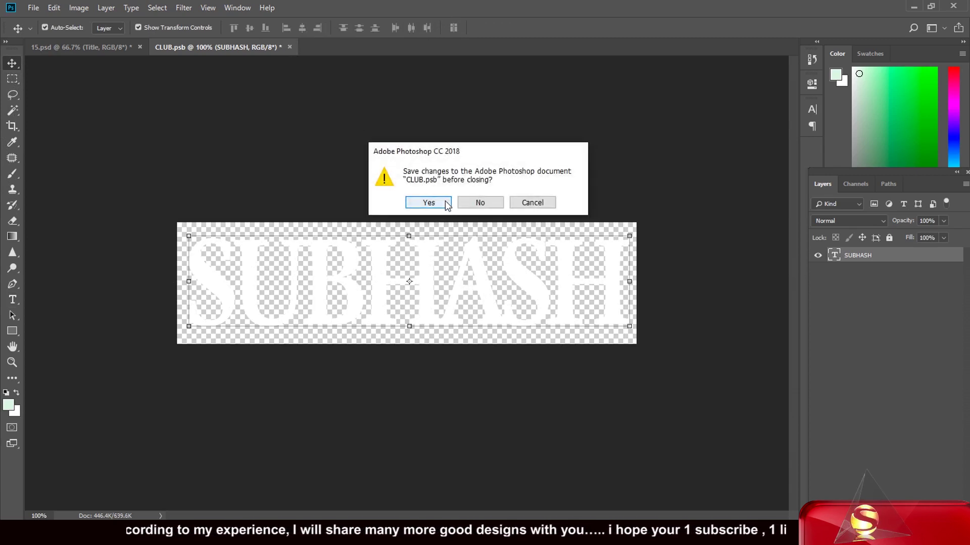
{"action": "left_click", "coordinate": [444, 201]}
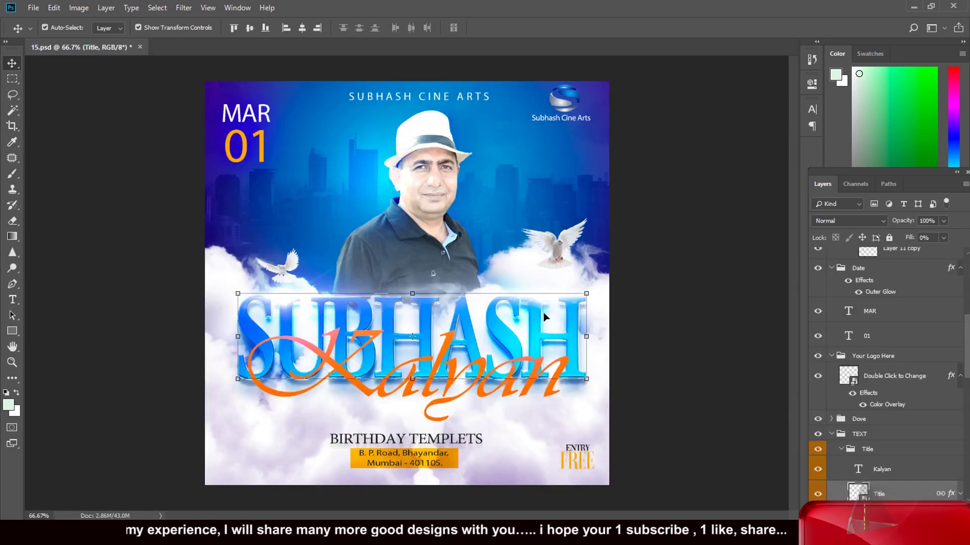